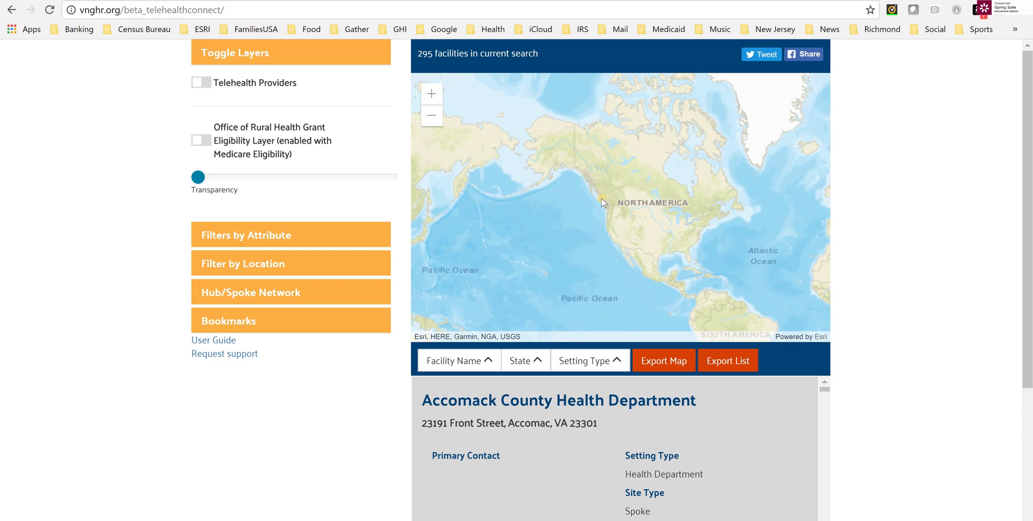
Zoom into the Idaho Falls and Jackson area, then back out to Idaho and Wyoming.
left_click(432, 95)
left_click(432, 94)
left_click(432, 94)
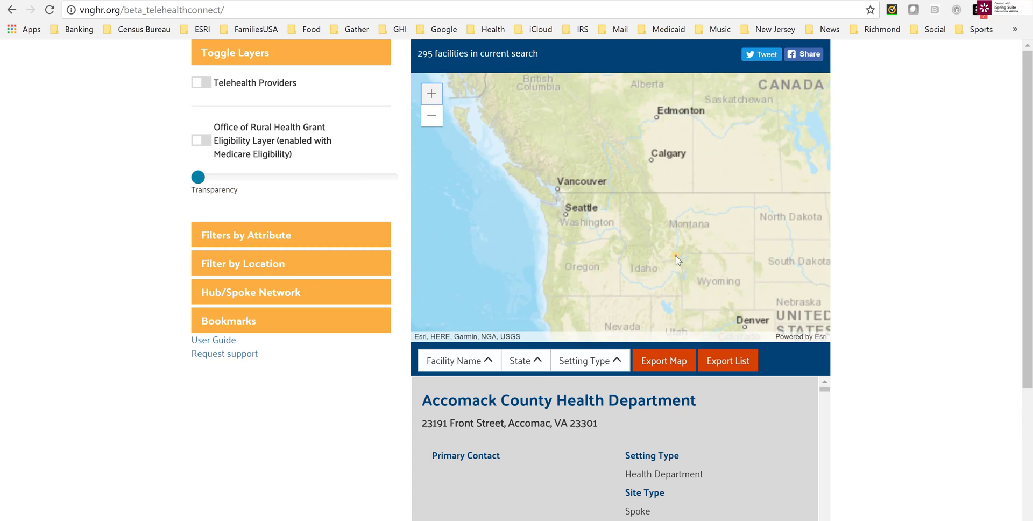
left_click_drag(676, 256, 582, 152)
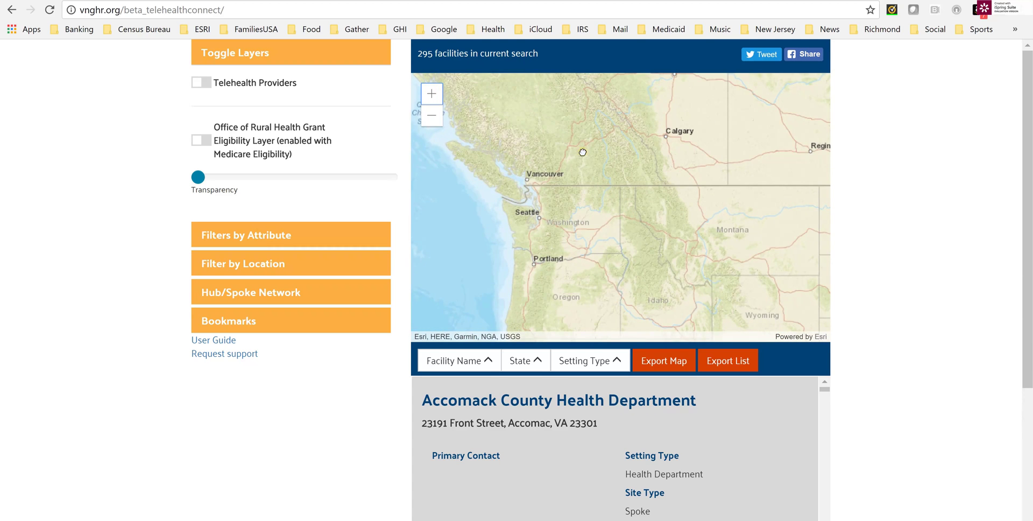
left_click(432, 95)
left_click(431, 95)
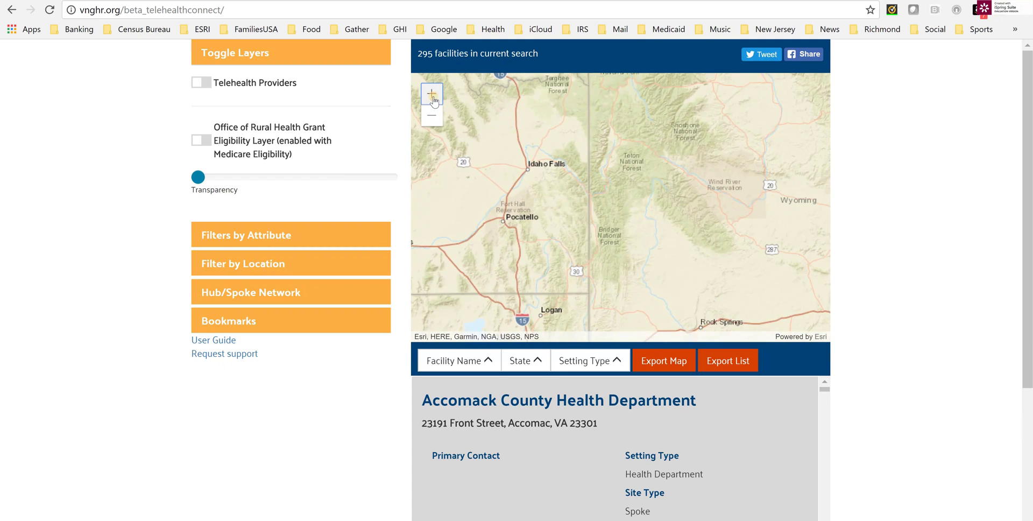
left_click(432, 95)
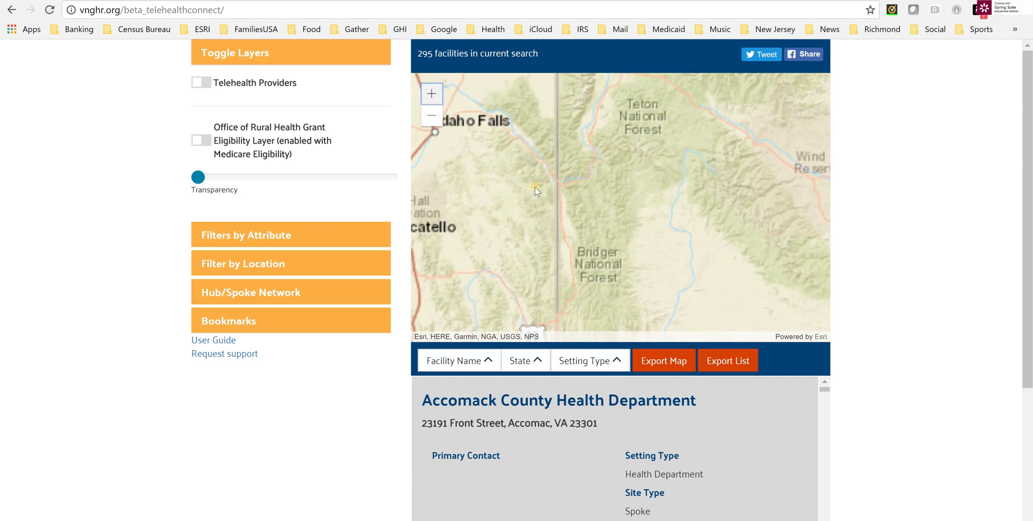
left_click(434, 118)
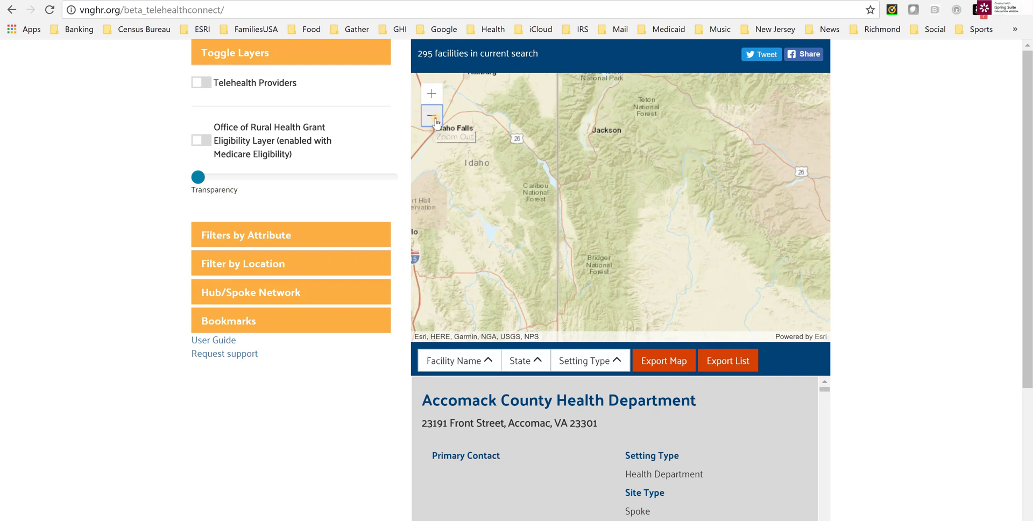
left_click(434, 119)
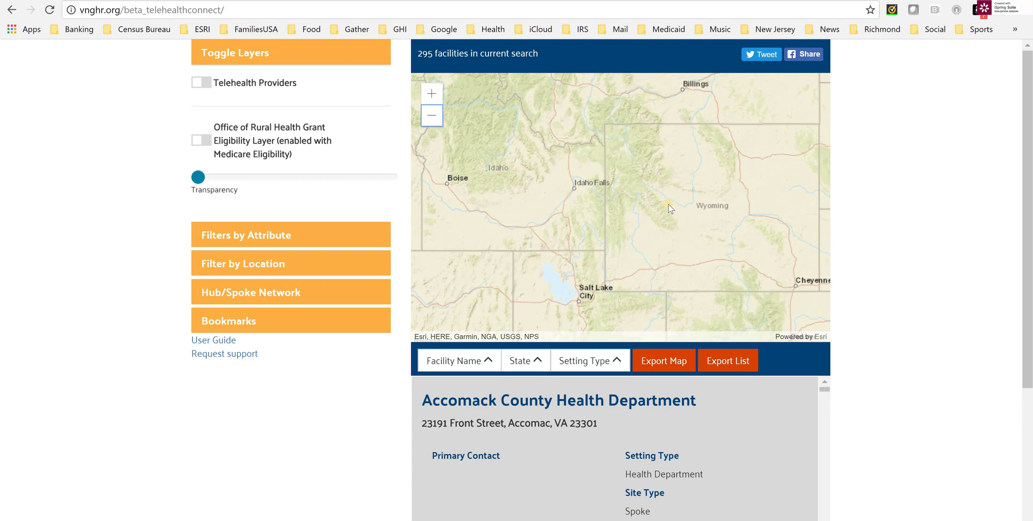
Pan across Wyoming, Idaho and Colorado, then zoom back out to a North America view.
left_click_drag(604, 212, 462, 295)
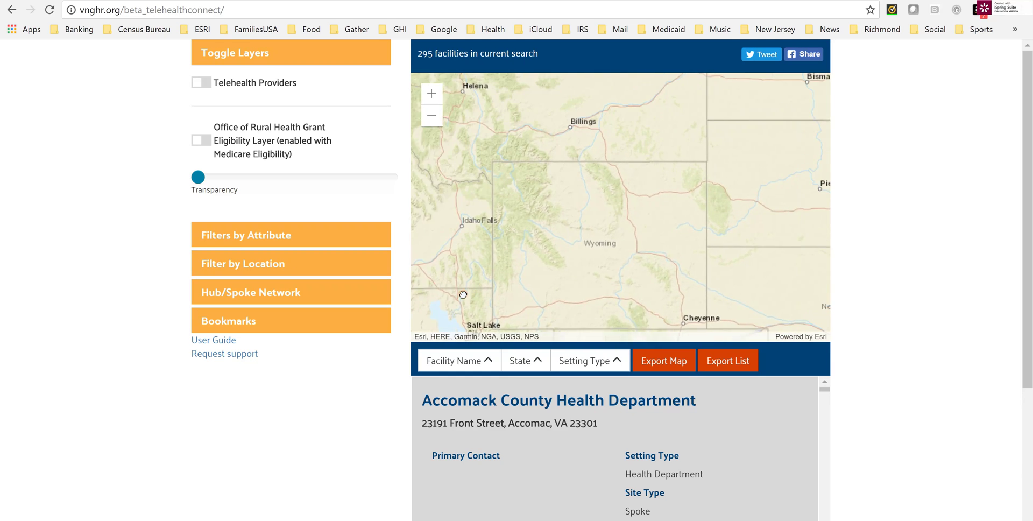
left_click_drag(570, 240, 731, 152)
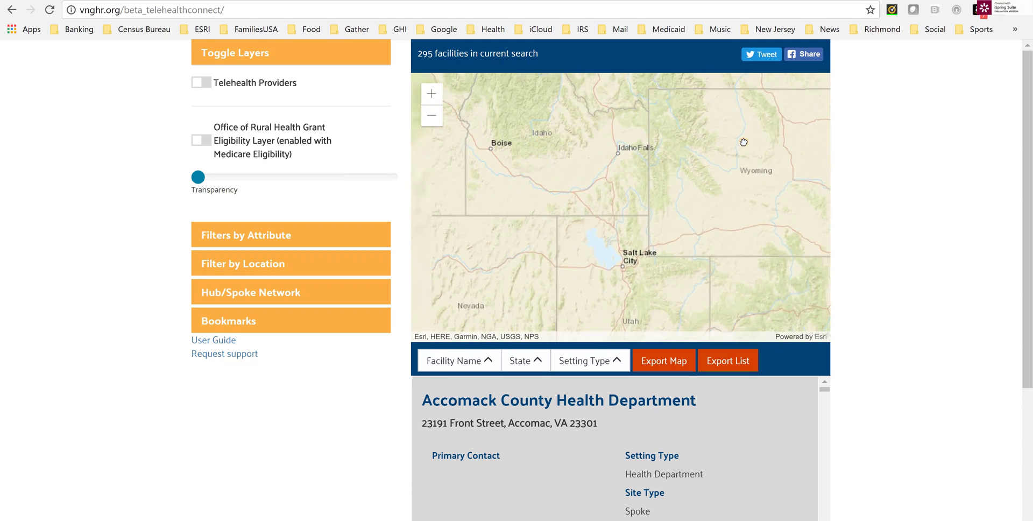
left_click_drag(753, 269, 590, 175)
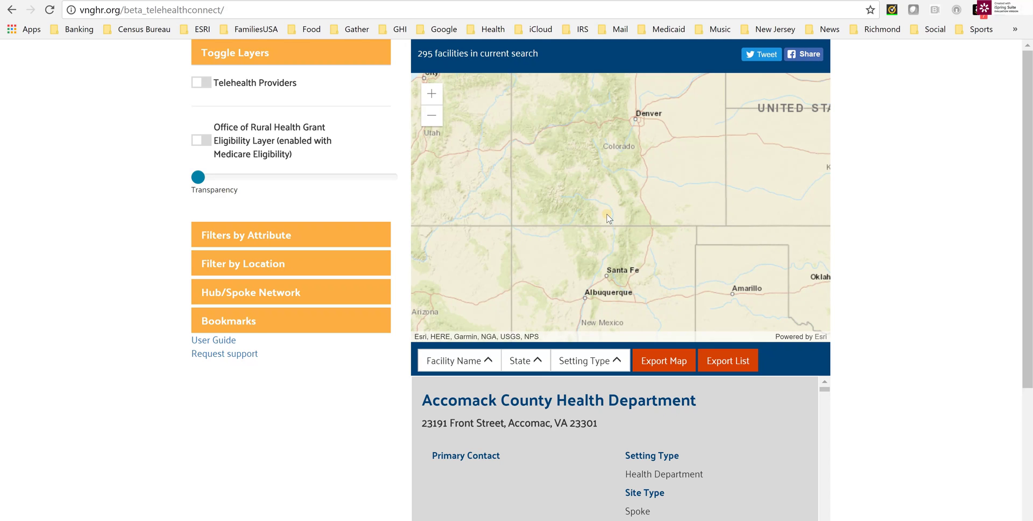
scroll(629, 212, "up", 5)
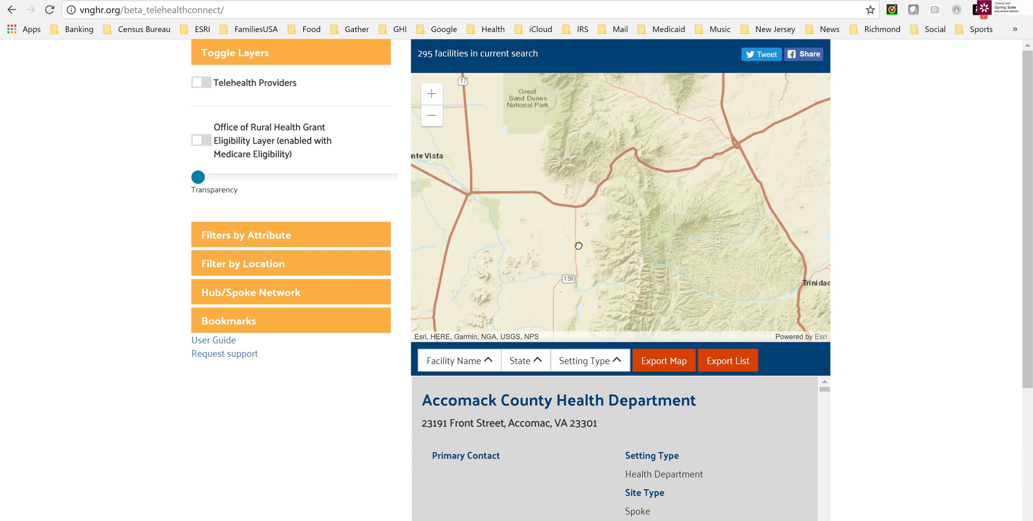
left_click_drag(663, 185, 627, 231)
scroll(640, 232, "down", 3)
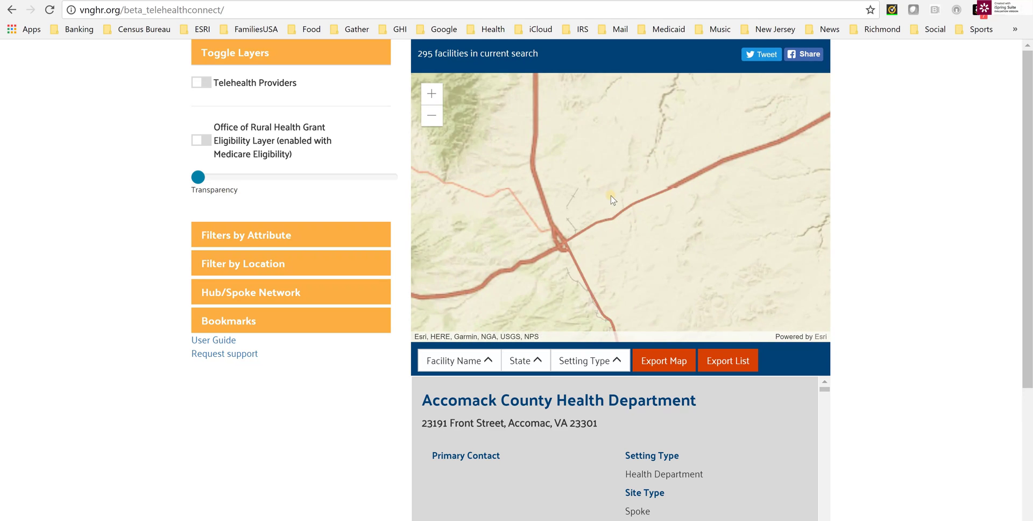
scroll(540, 211, "down", 3)
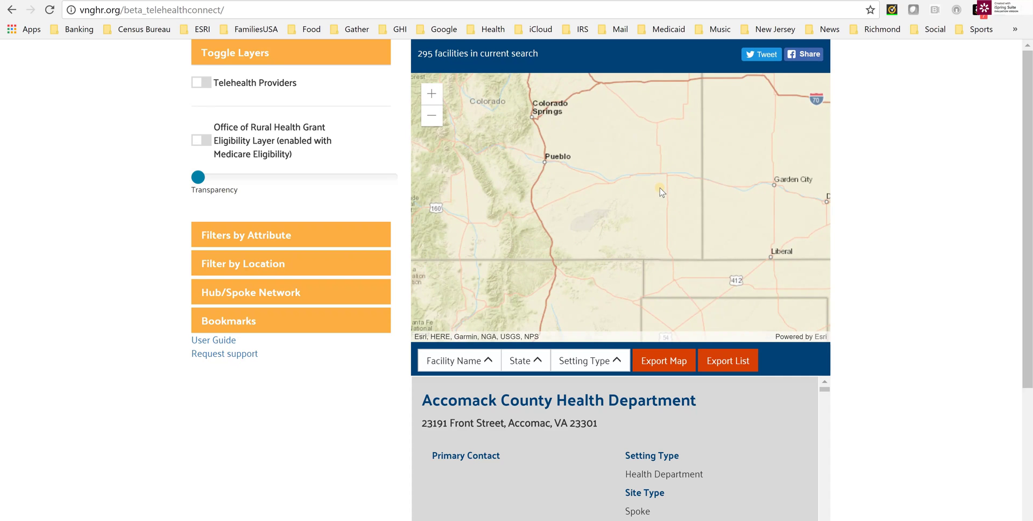
scroll(659, 193, "down", 4)
scroll(648, 203, "down", 2)
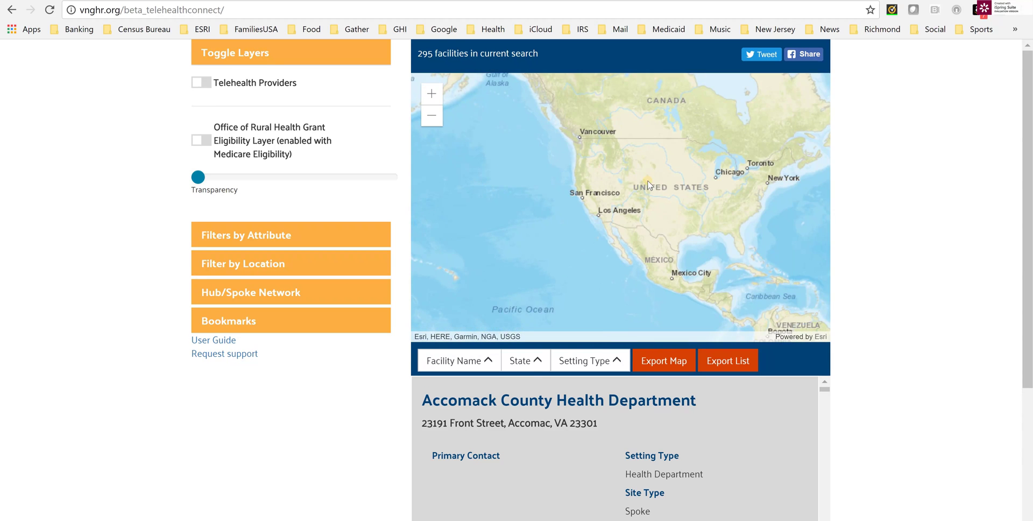
left_click_drag(647, 158, 649, 208)
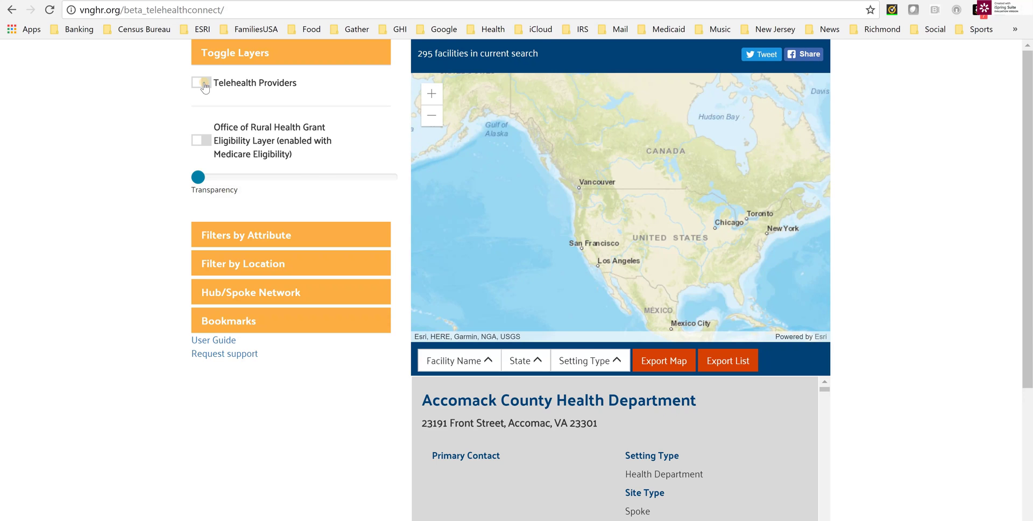
Turn on the Telehealth Providers layer and frame the facility clusters over southwestern Virginia.
left_click(203, 86)
left_click_drag(711, 298, 625, 253)
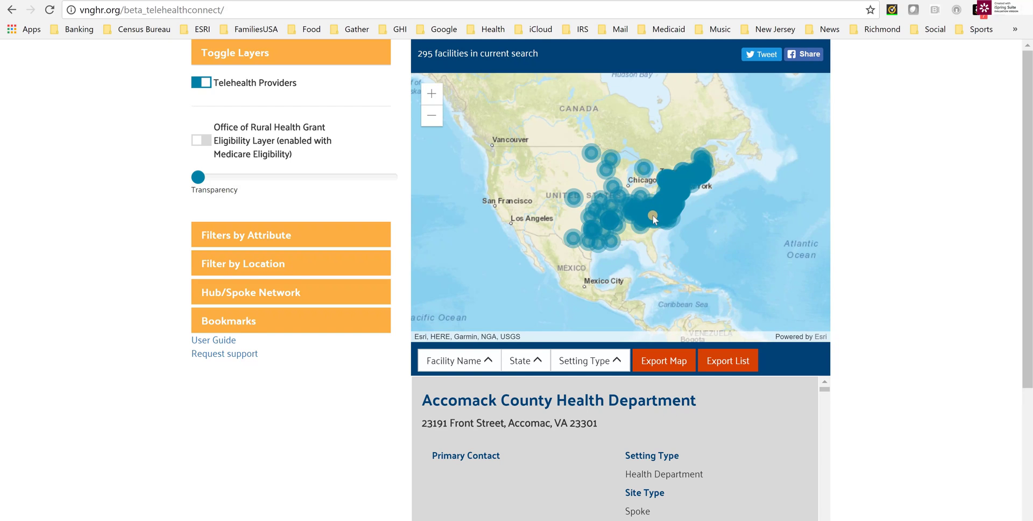
scroll(662, 215, "up", 4)
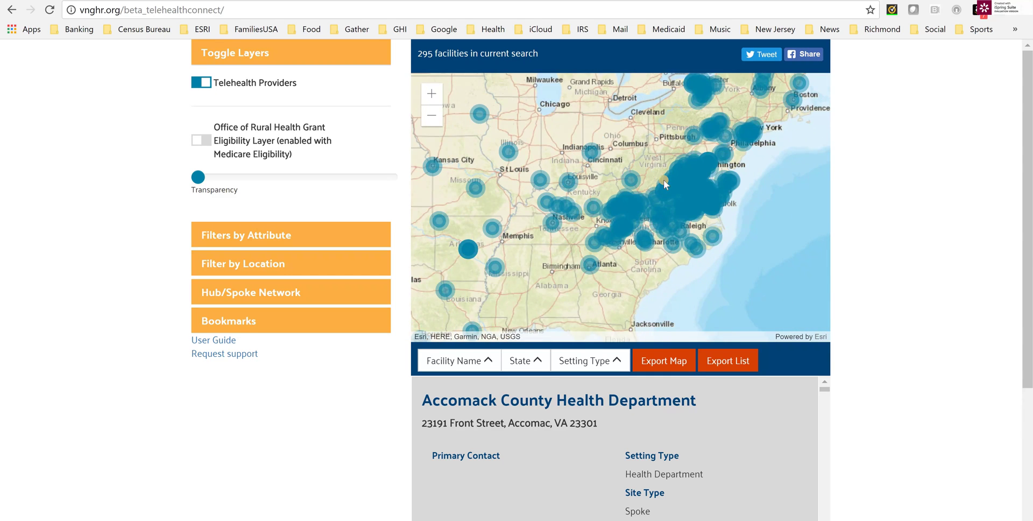
scroll(683, 221, "up", 1)
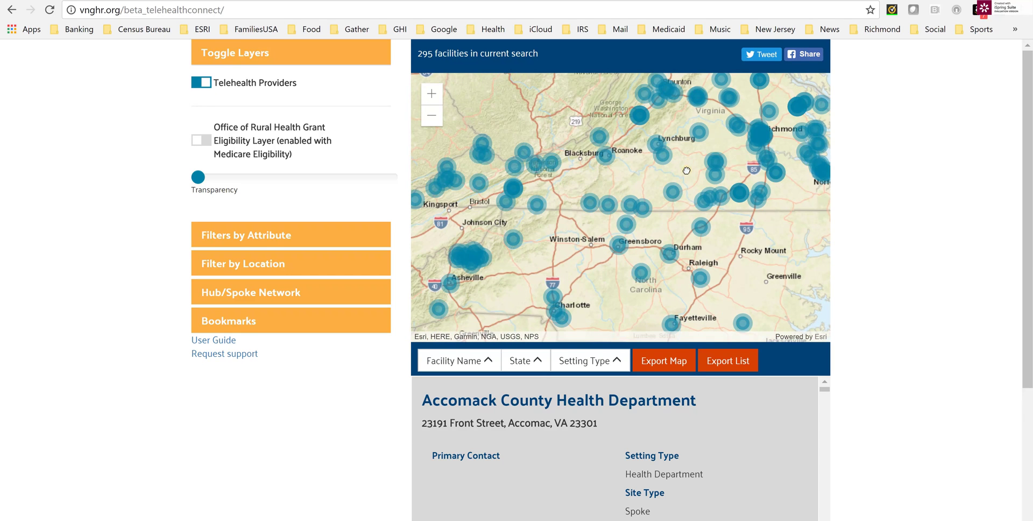
left_click_drag(681, 217, 684, 191)
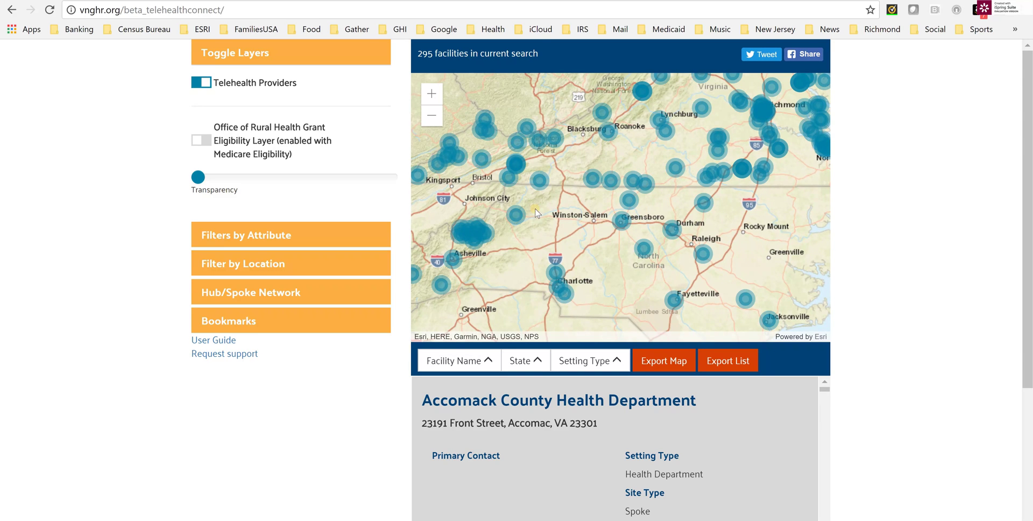
scroll(542, 140, "up", 1)
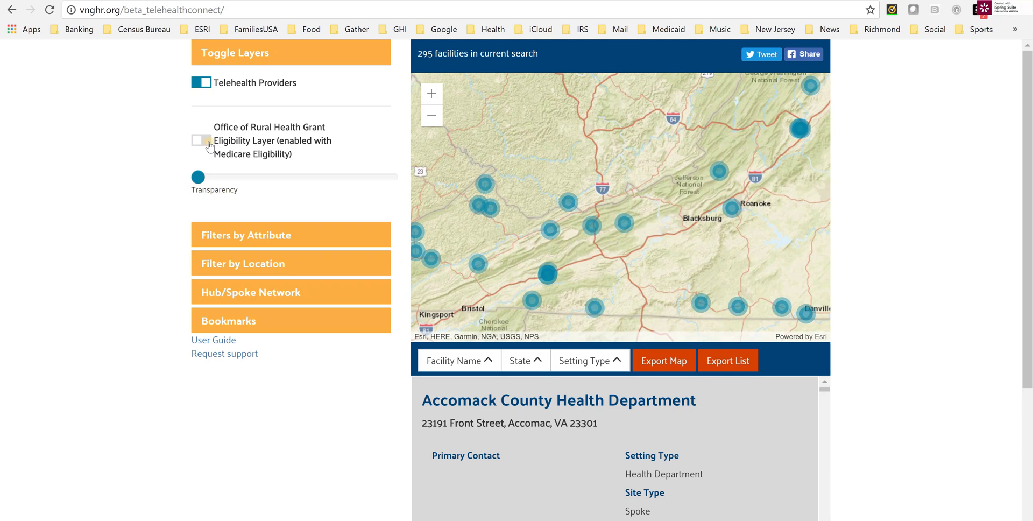
Turn on the Office of Rural Health Grant Eligibility layer at about 40 transparency.
left_click(204, 141)
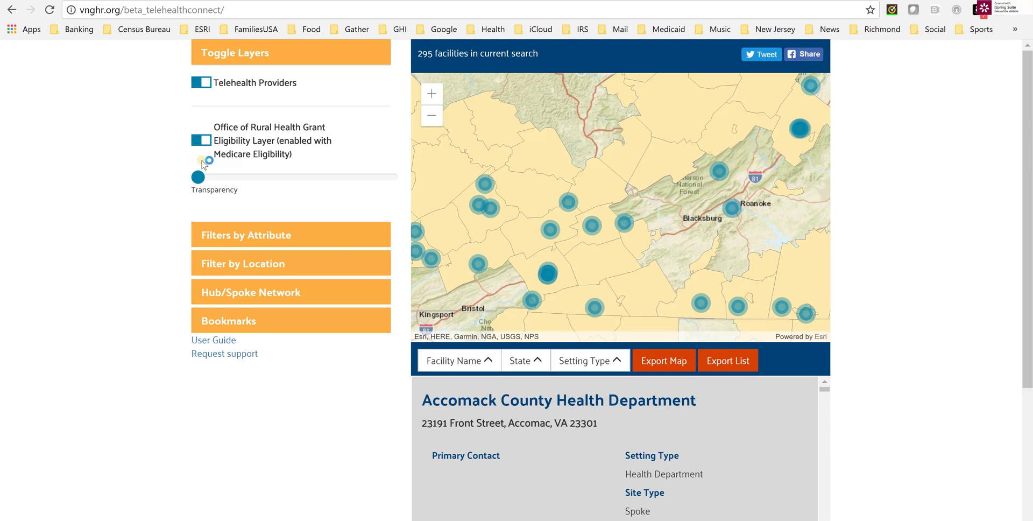
left_click(199, 180)
left_click_drag(199, 181, 260, 182)
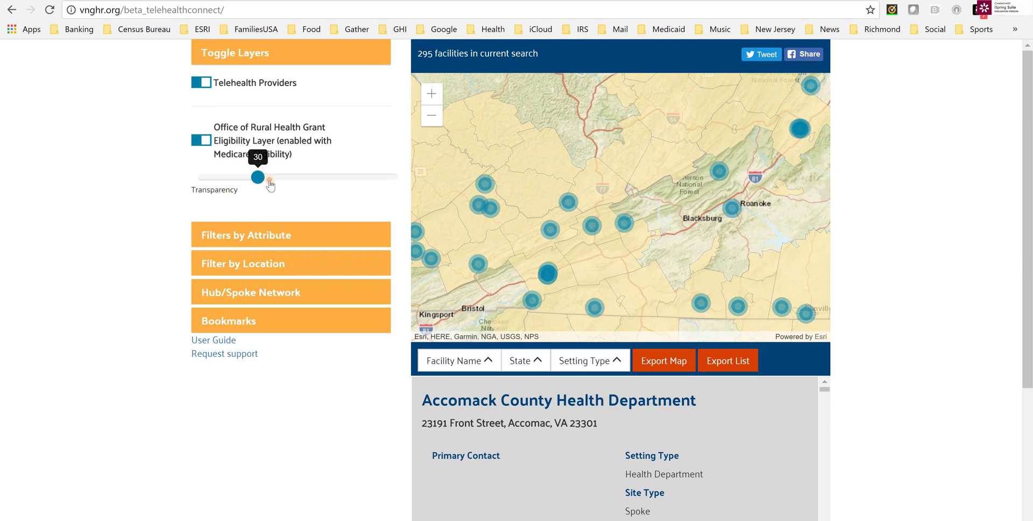
left_click(269, 180)
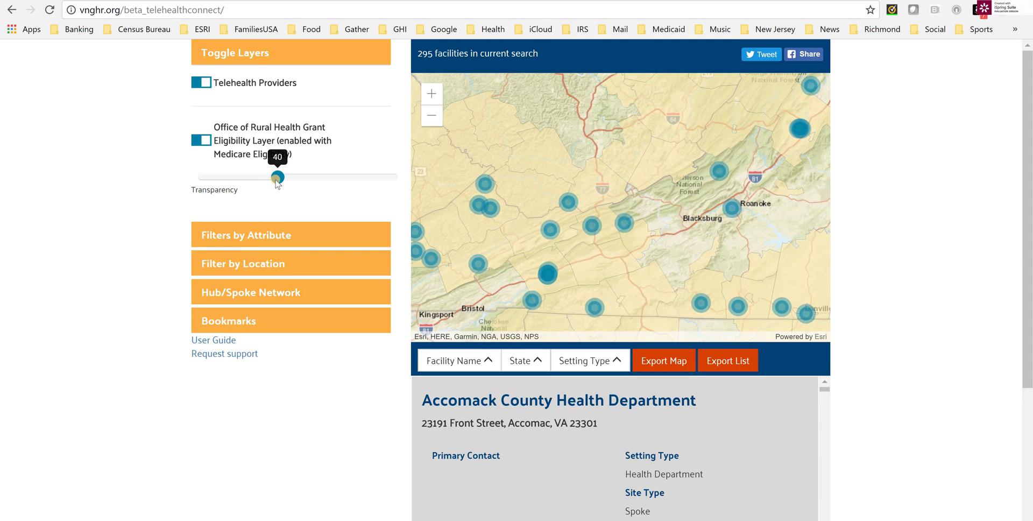
left_click_drag(276, 181, 217, 181)
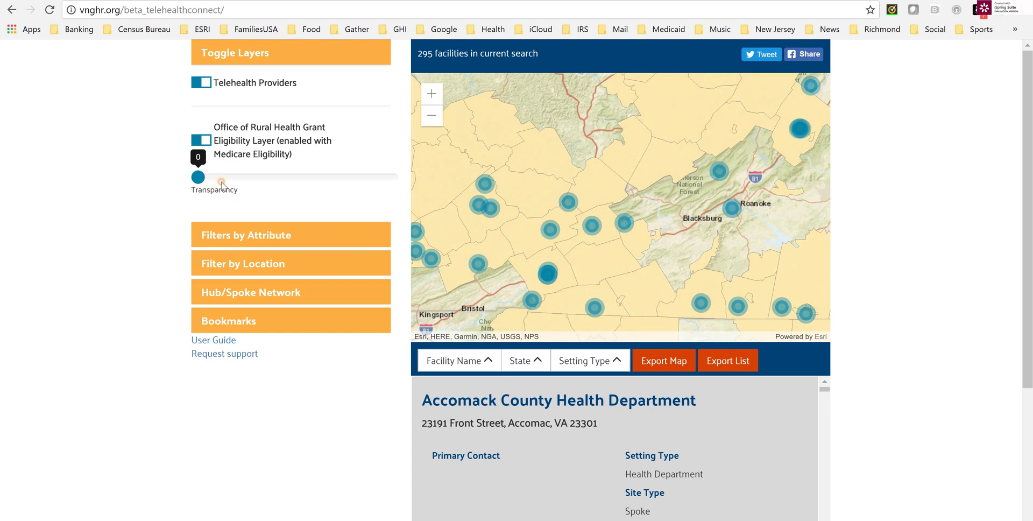
left_click(263, 183)
left_click(275, 181)
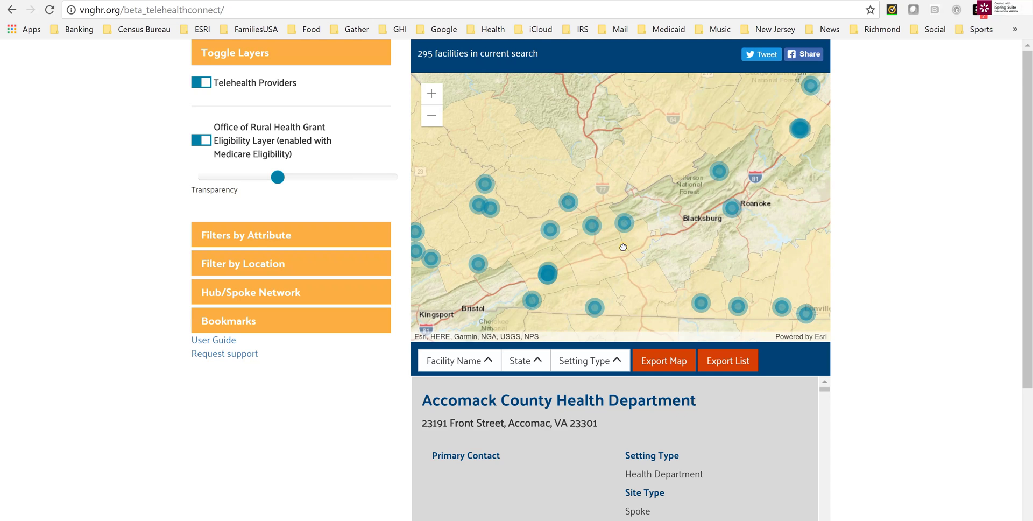
Pan and zoom the map to centre on Alderson.
left_click_drag(632, 129, 589, 195)
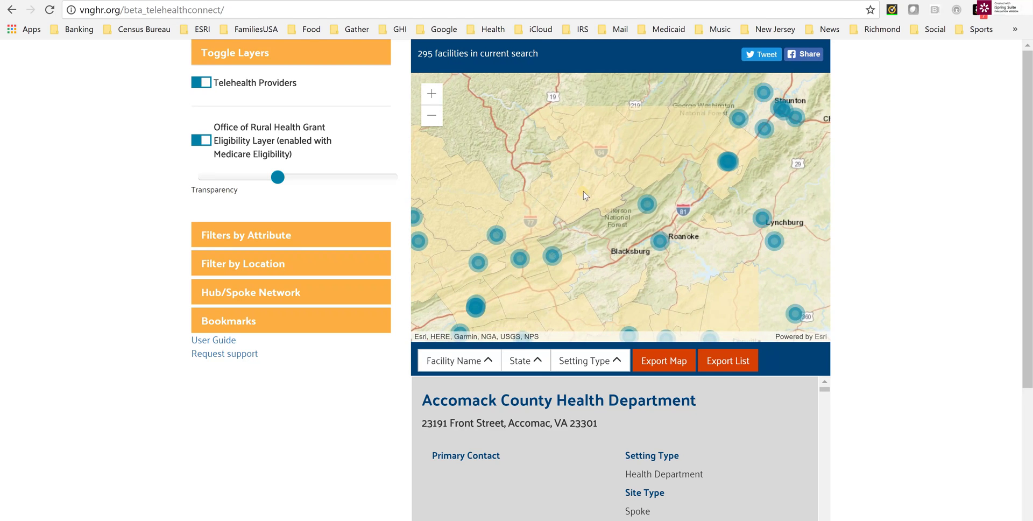
scroll(586, 193, "up", 3)
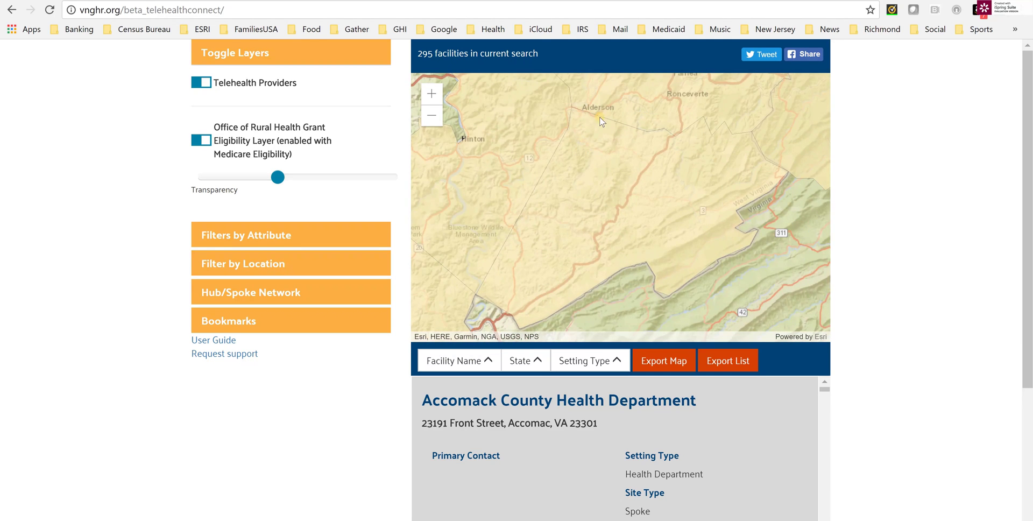
scroll(589, 121, "up", 1)
left_click_drag(623, 161, 608, 230)
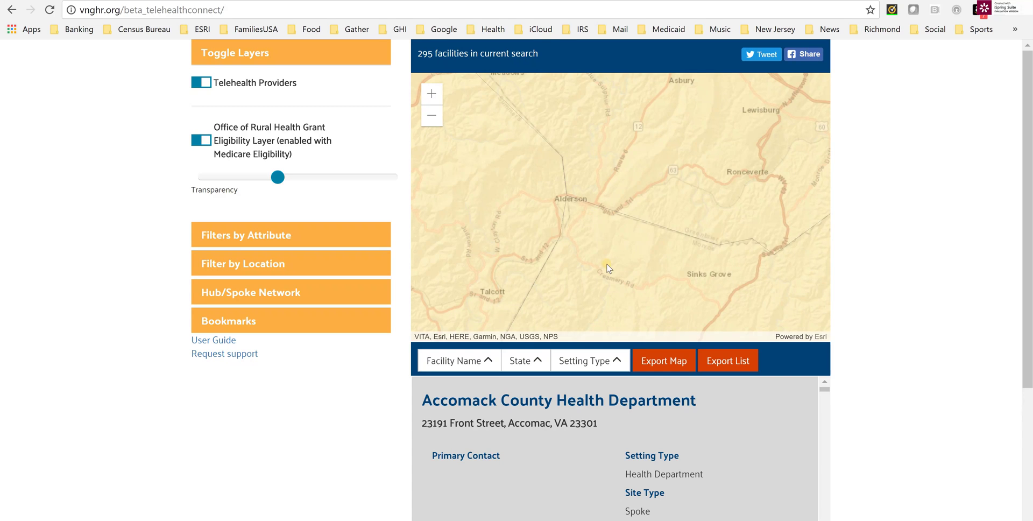
left_click(564, 199)
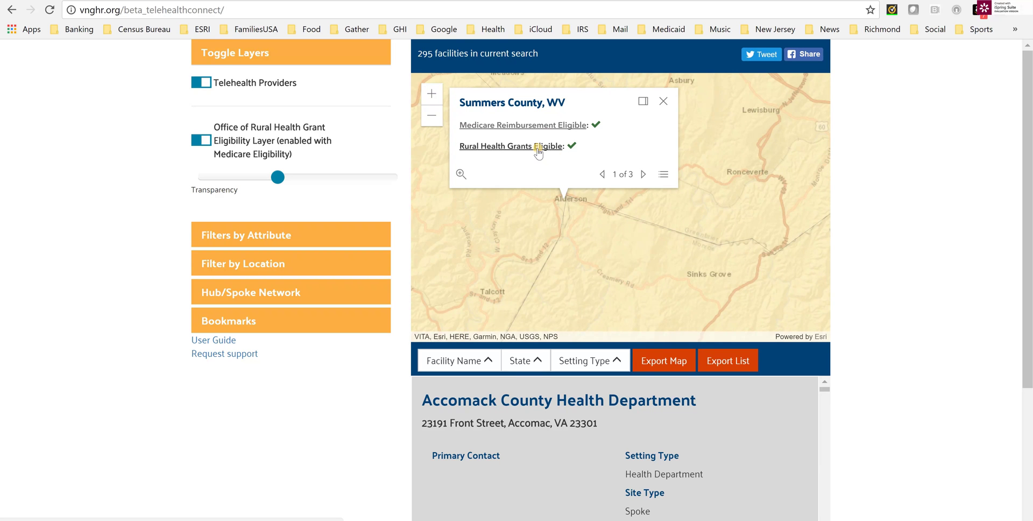
left_click(538, 151)
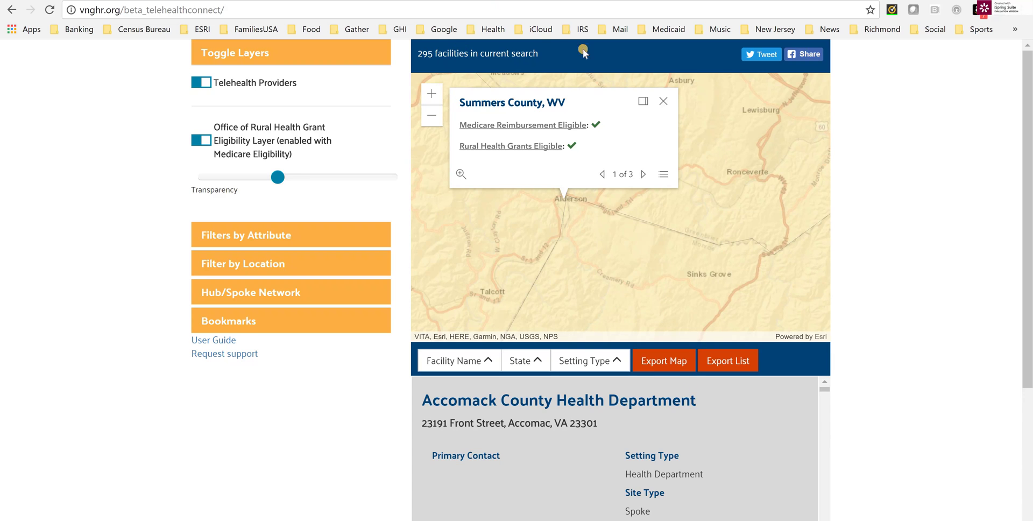
left_click(663, 101)
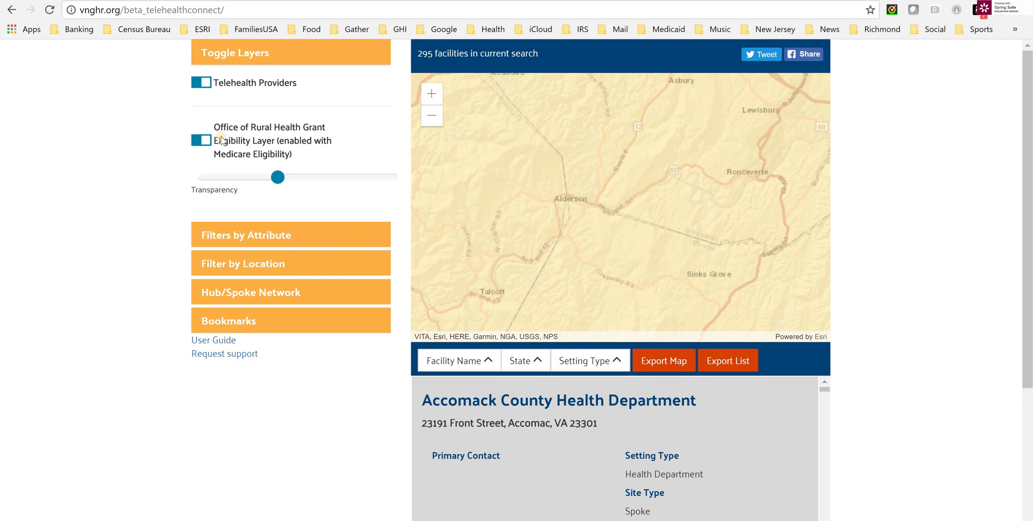
Turn off the Rural Health Grant eligibility layer and expand the Filters by Attribute options.
left_click(203, 140)
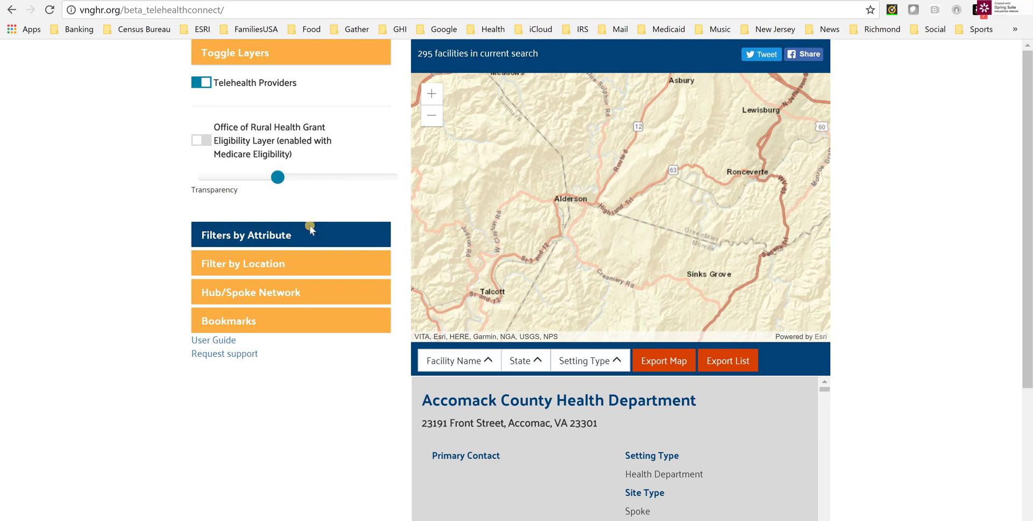
left_click(278, 235)
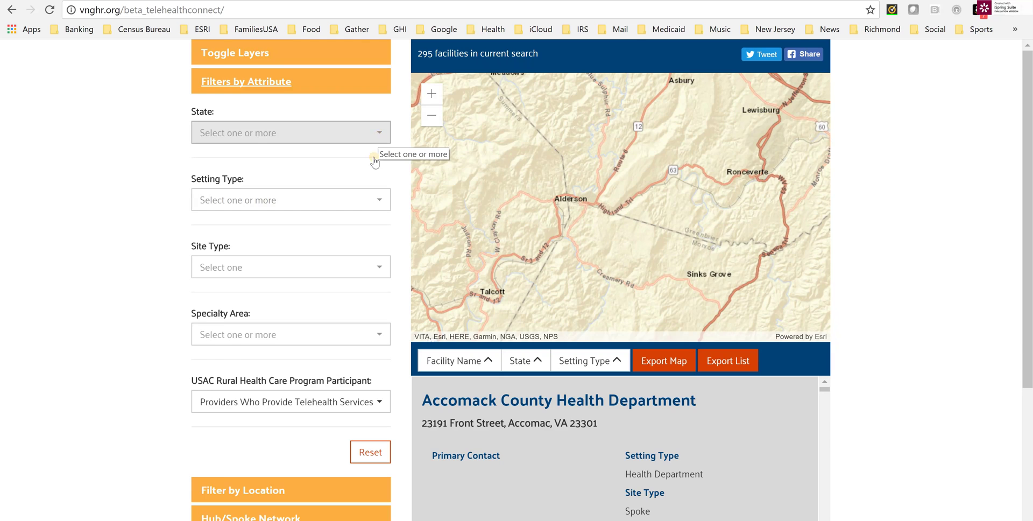
Limit the State filter to North Carolina, Virginia and Kentucky, yielding 174 facilities.
left_click(376, 135)
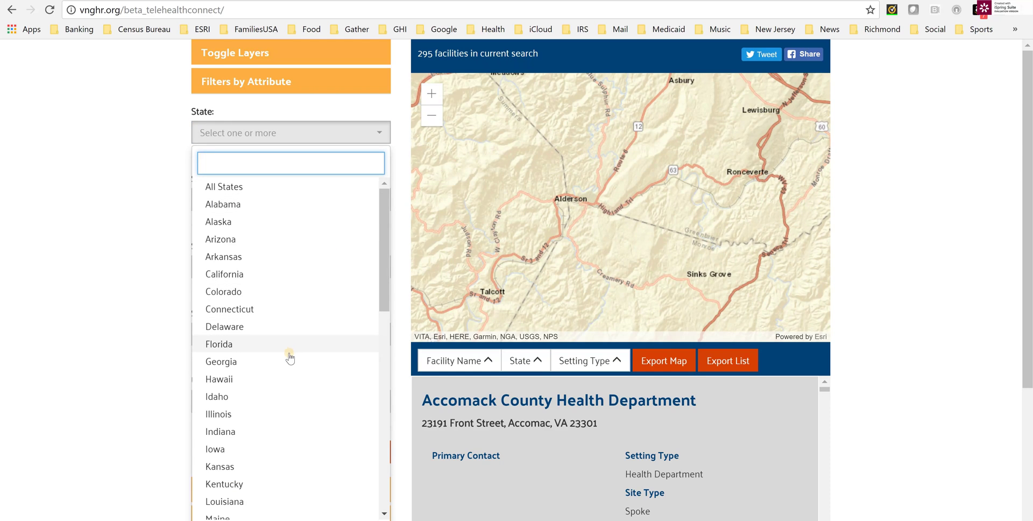
scroll(288, 355, "down", 5)
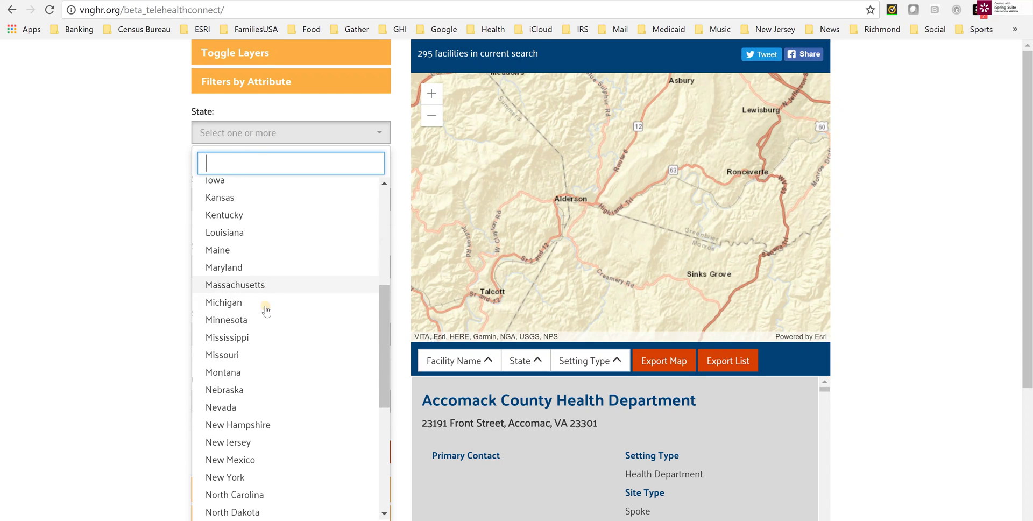
scroll(266, 294, "down", 3)
left_click(272, 360)
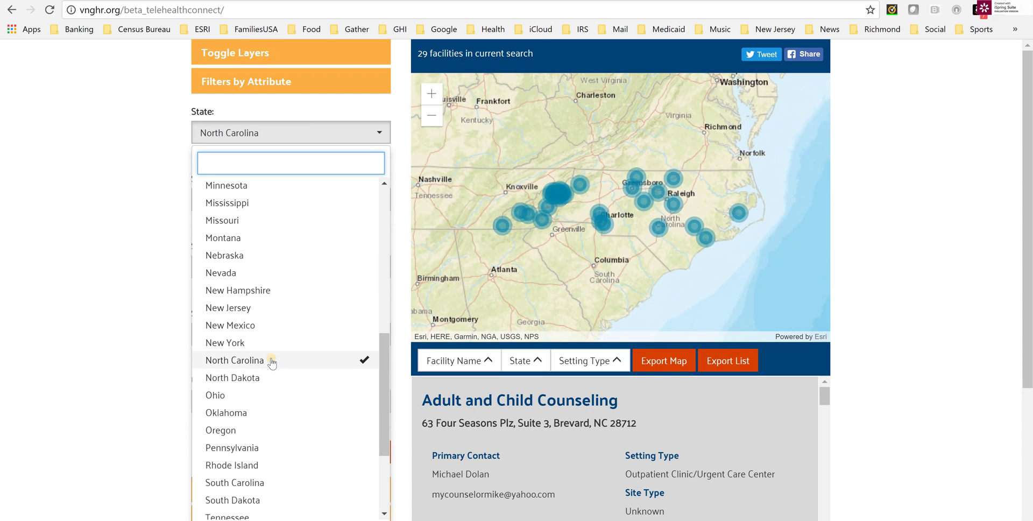
scroll(266, 430, "down", 5)
left_click(250, 442)
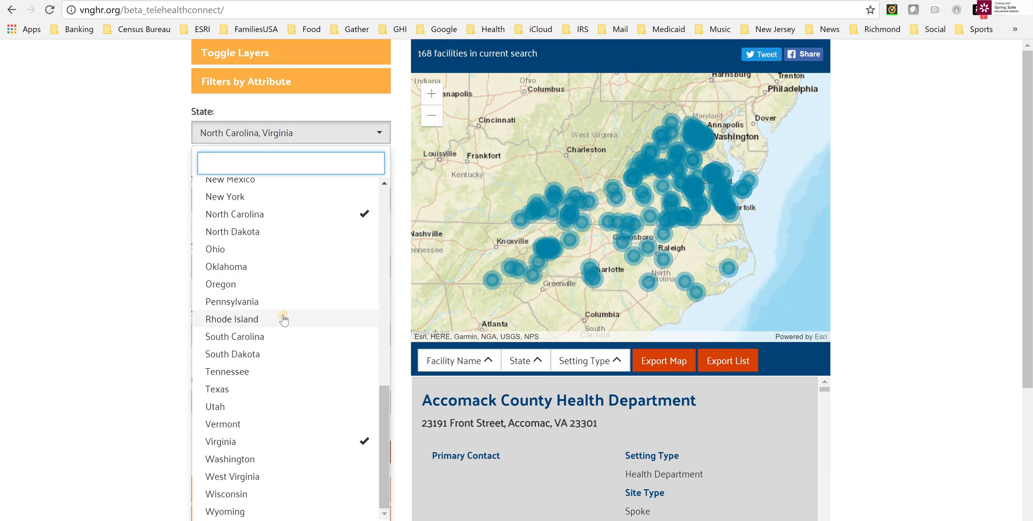
scroll(280, 312, "up", 3)
scroll(269, 280, "up", 4)
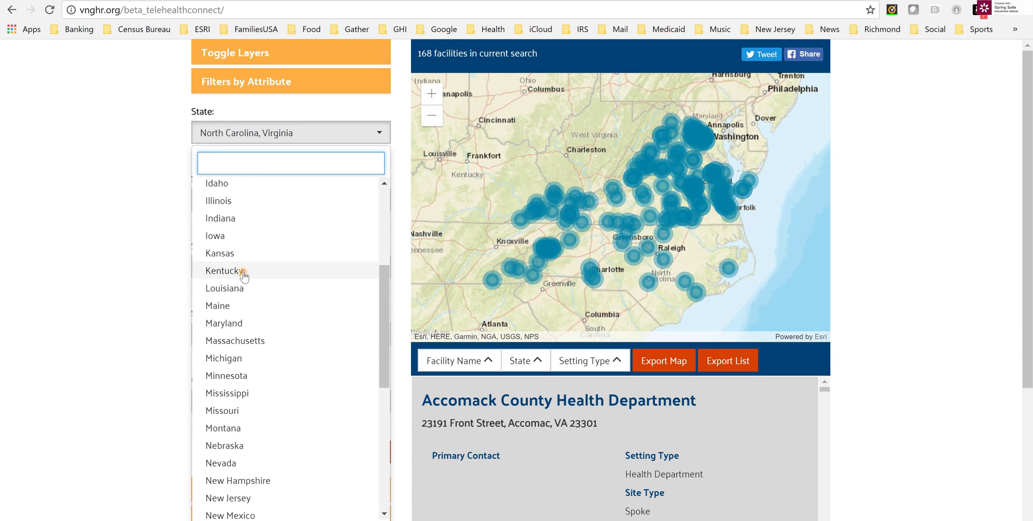
left_click(237, 270)
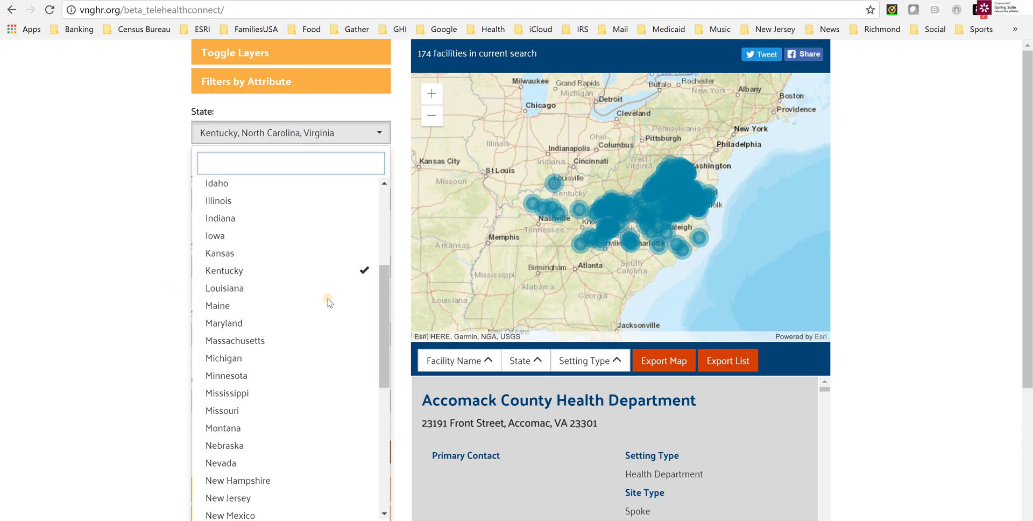
left_click(401, 304)
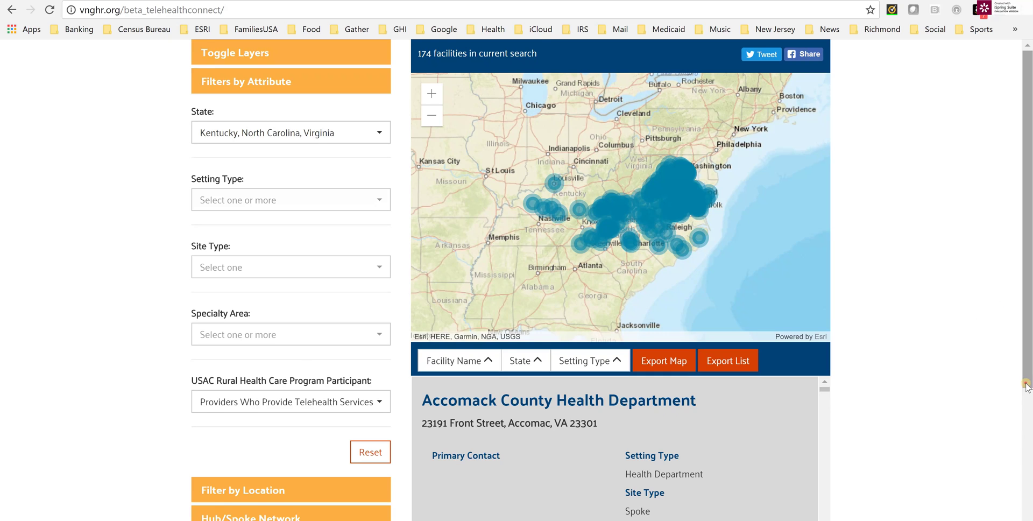
Sort the 174 results by Facility Name, then State, then Setting Type ascending.
scroll(1025, 383, "down", 3)
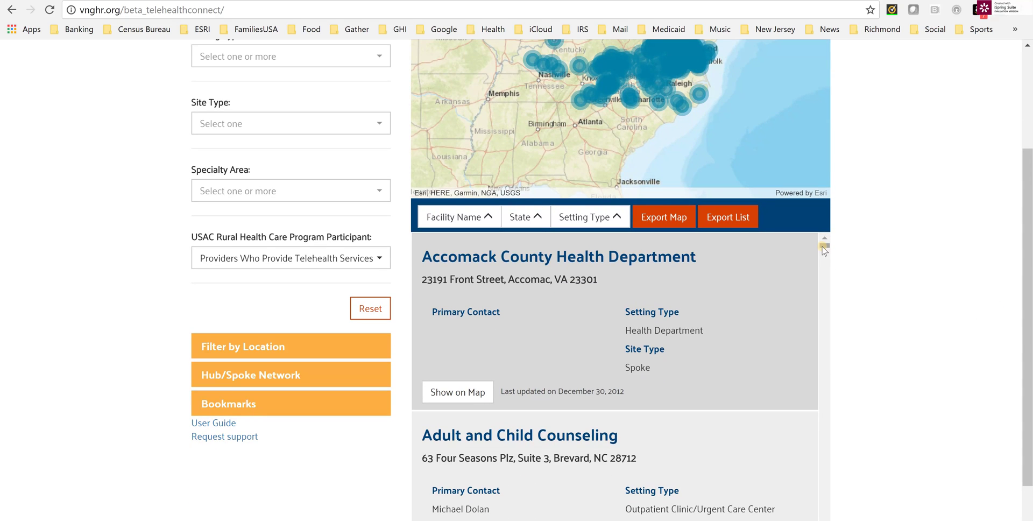
left_click_drag(823, 250, 823, 422)
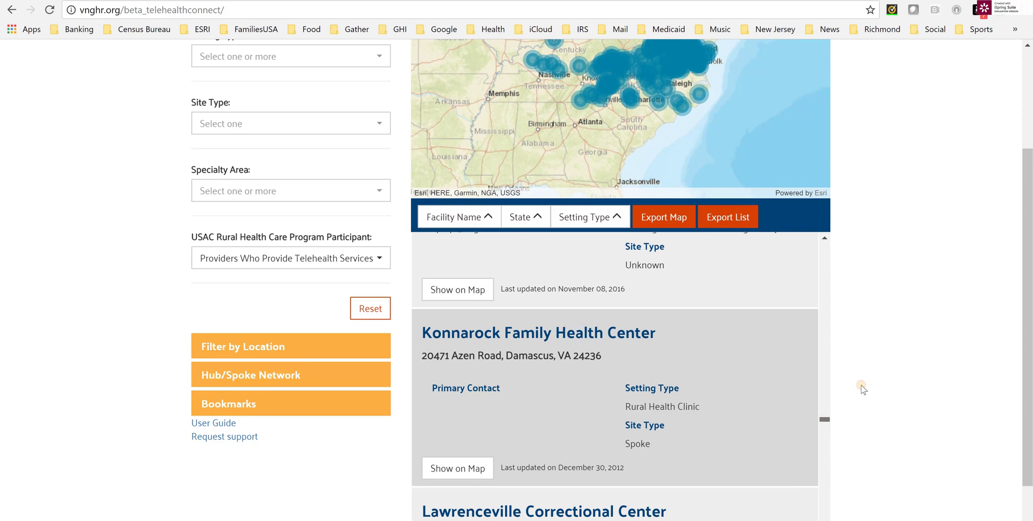
left_click(485, 218)
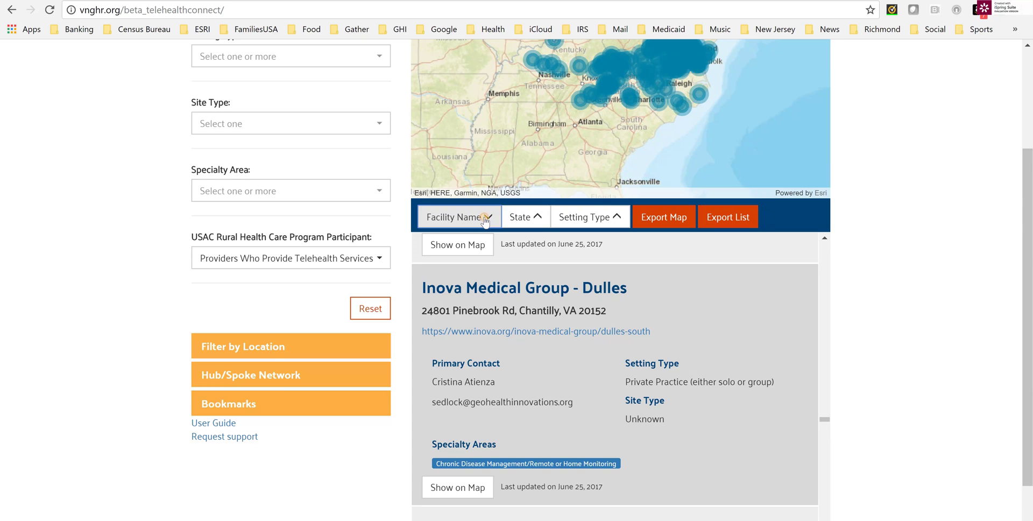
left_click(521, 217)
left_click(521, 217)
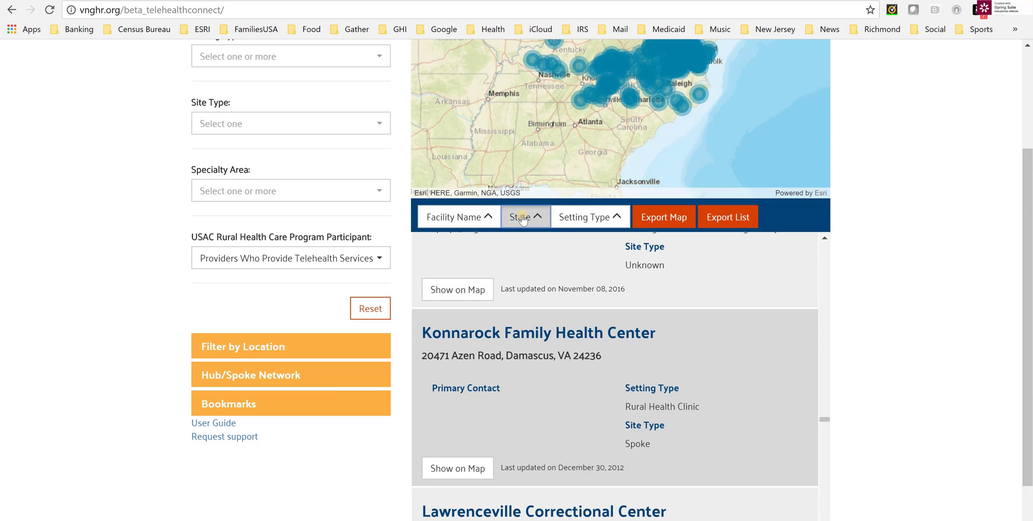
left_click(521, 218)
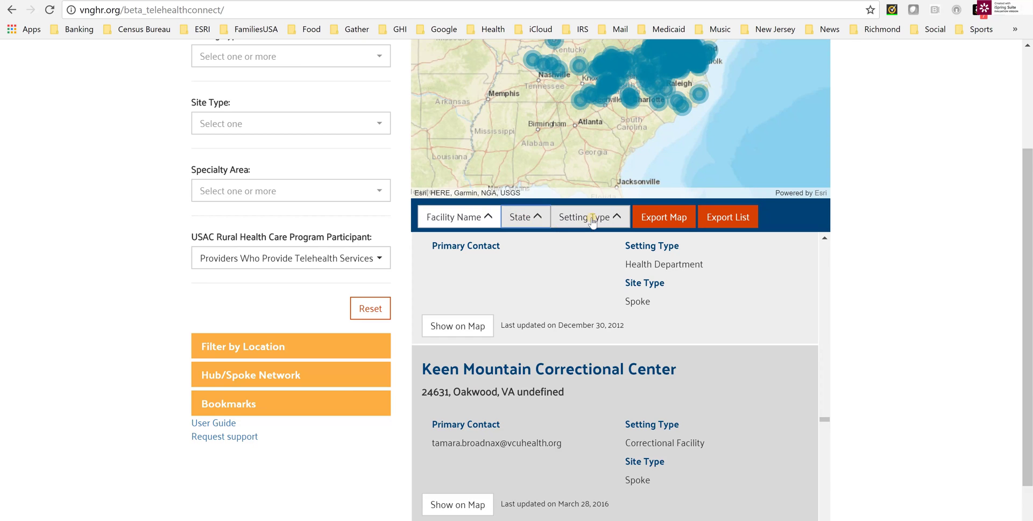
left_click(592, 218)
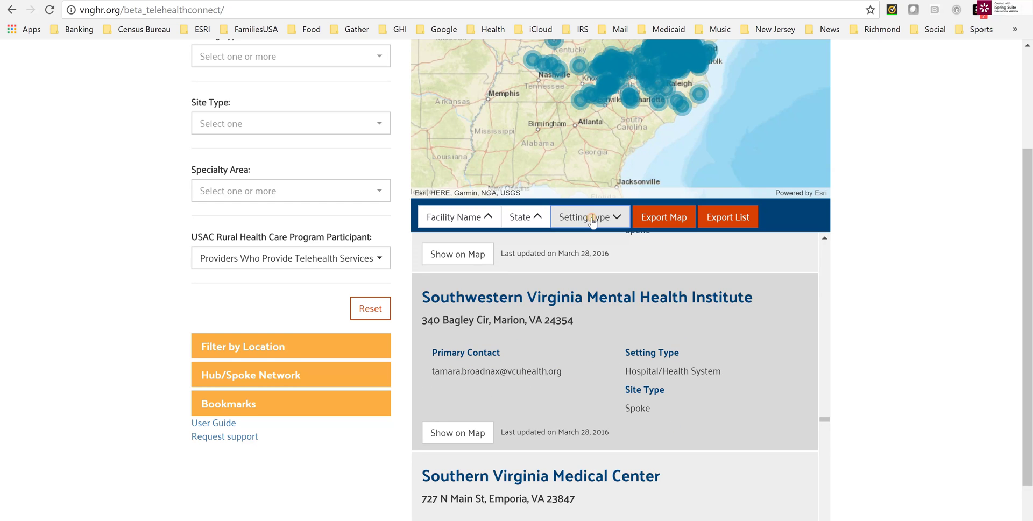
left_click(592, 218)
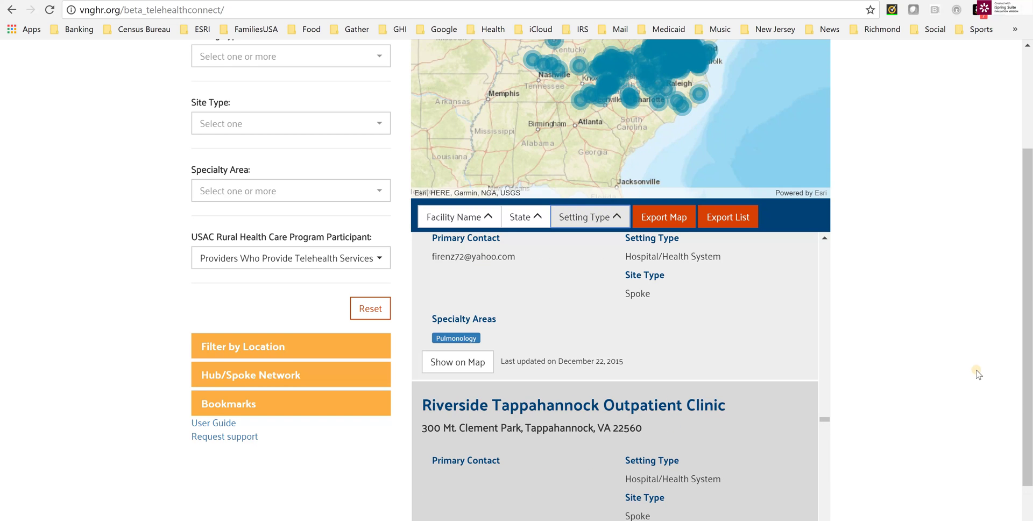
scroll(958, 398, "up", 3)
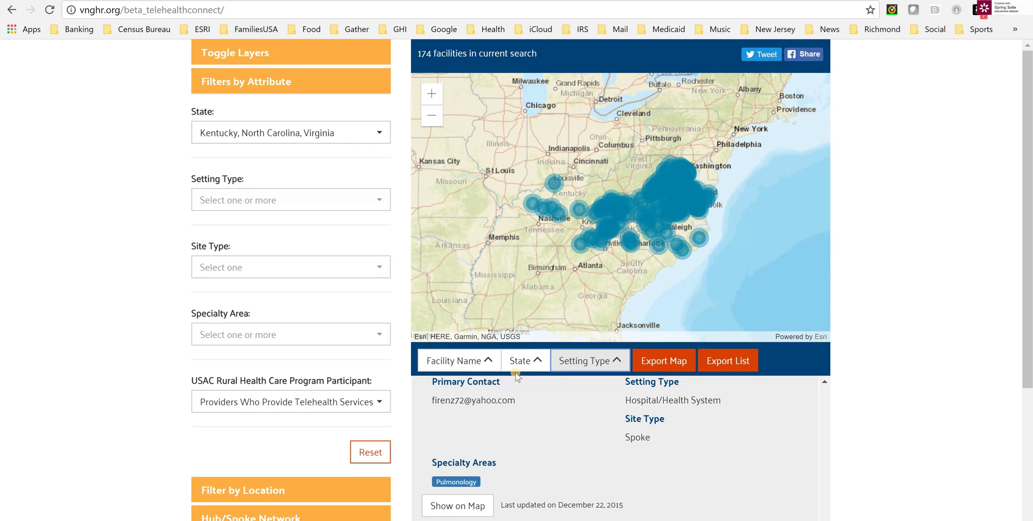
Set the Setting Type filter to Hospital/Health System, leaving 42 facilities.
left_click(375, 200)
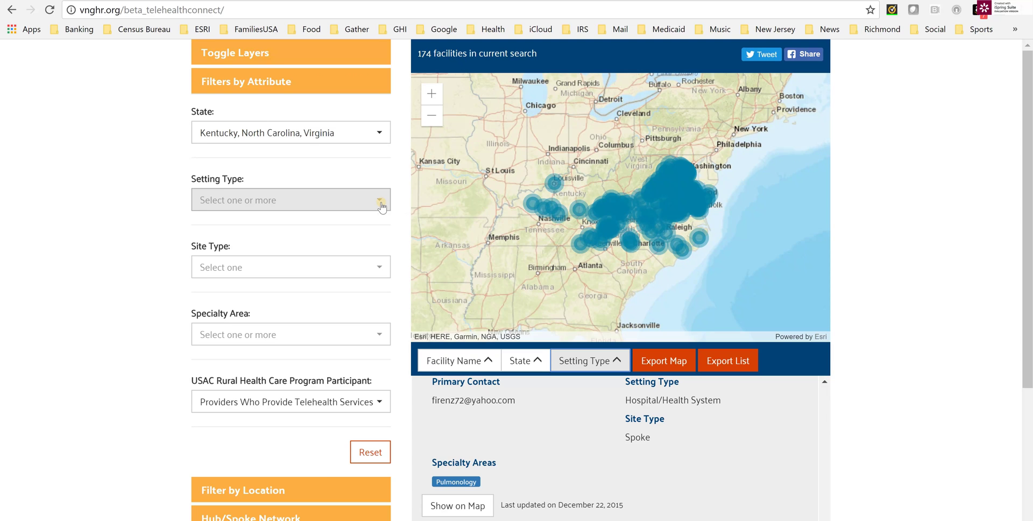
left_click(380, 204)
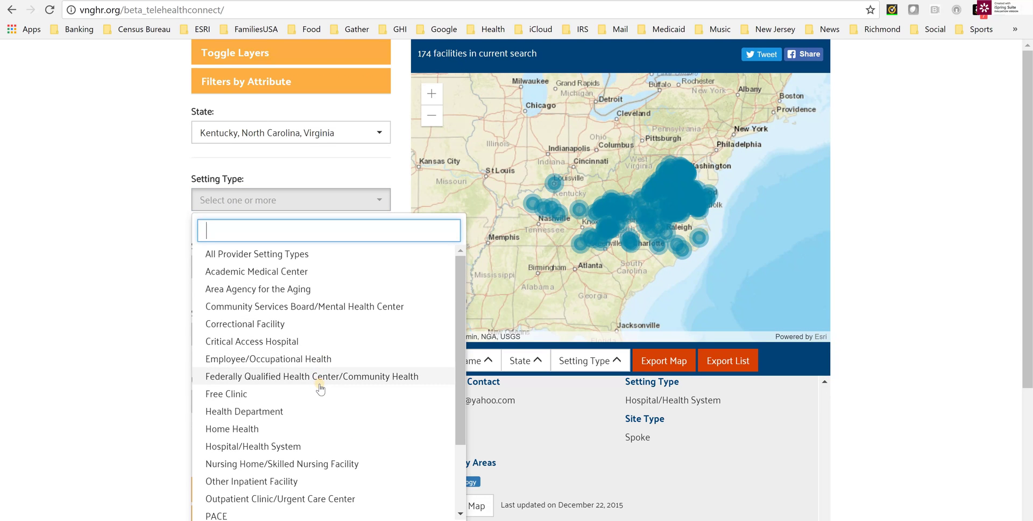
scroll(320, 389, "down", 2)
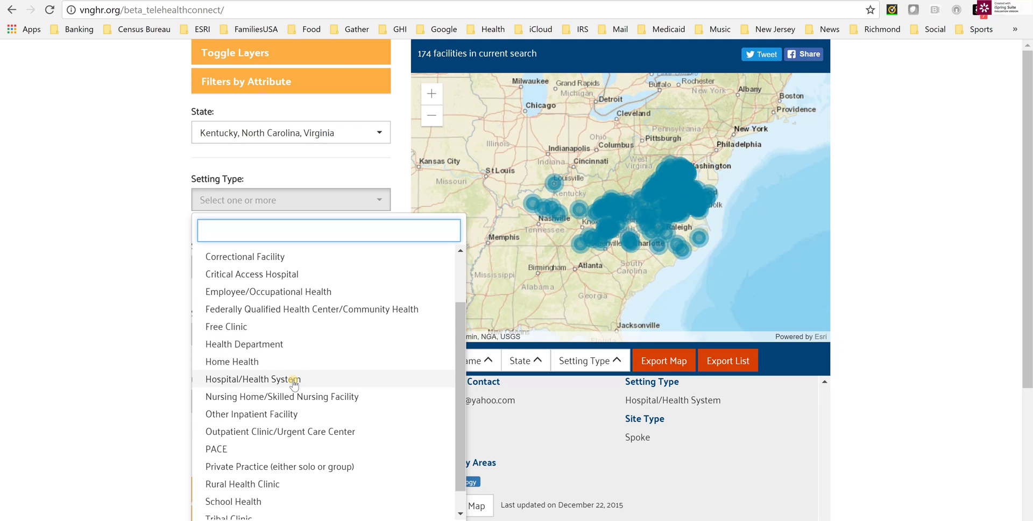
left_click(293, 379)
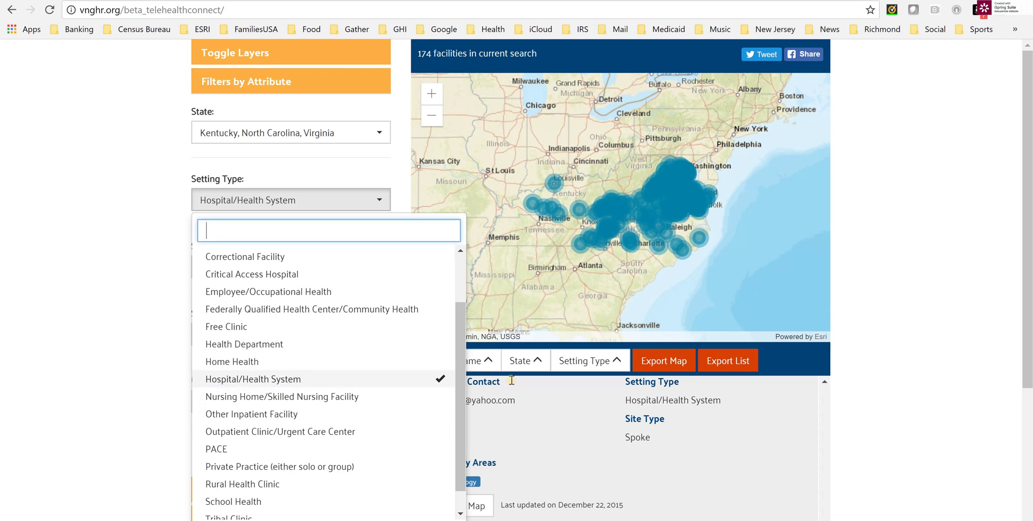
left_click(888, 286)
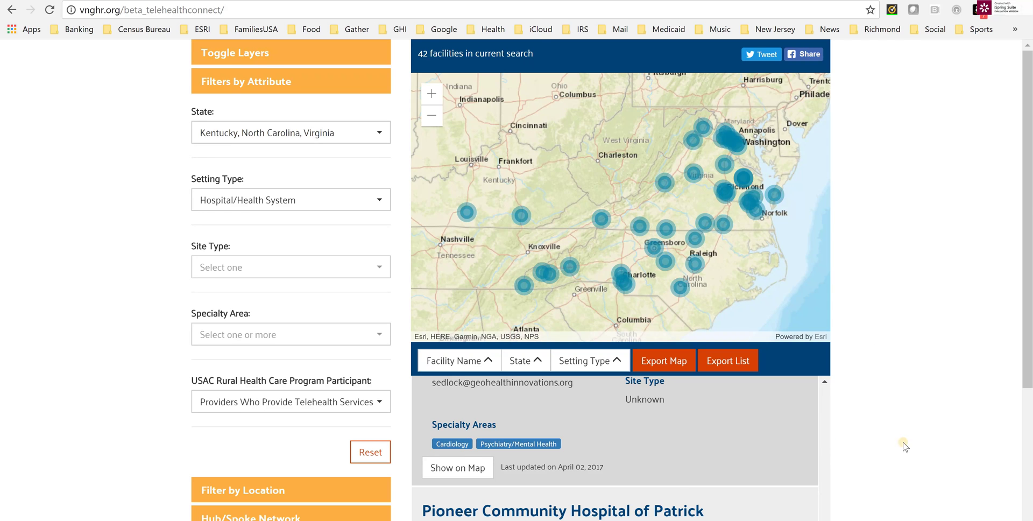
Scroll through the 42 Hospital/Health System results.
scroll(914, 419, "down", 4)
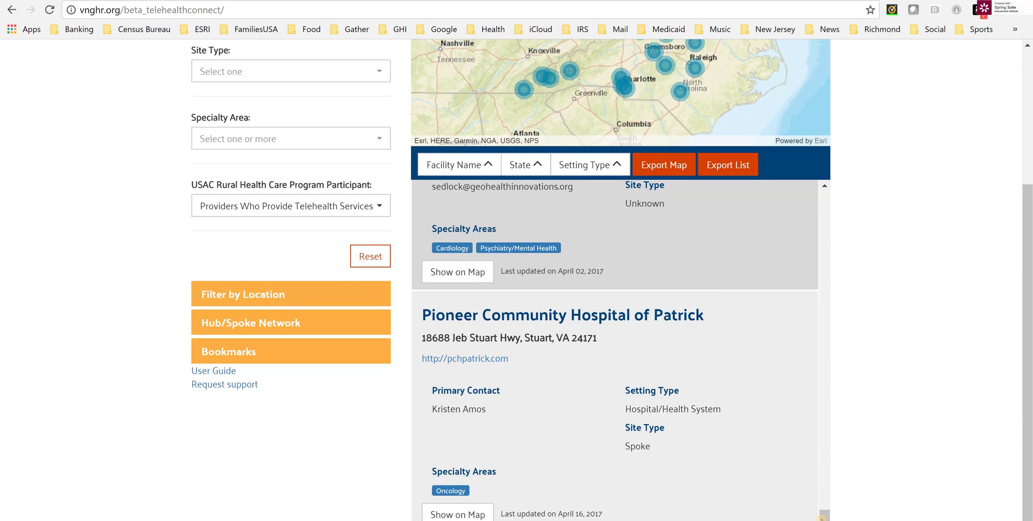
left_click(825, 376)
left_click_drag(825, 377, 847, 198)
scroll(808, 381, "down", 15)
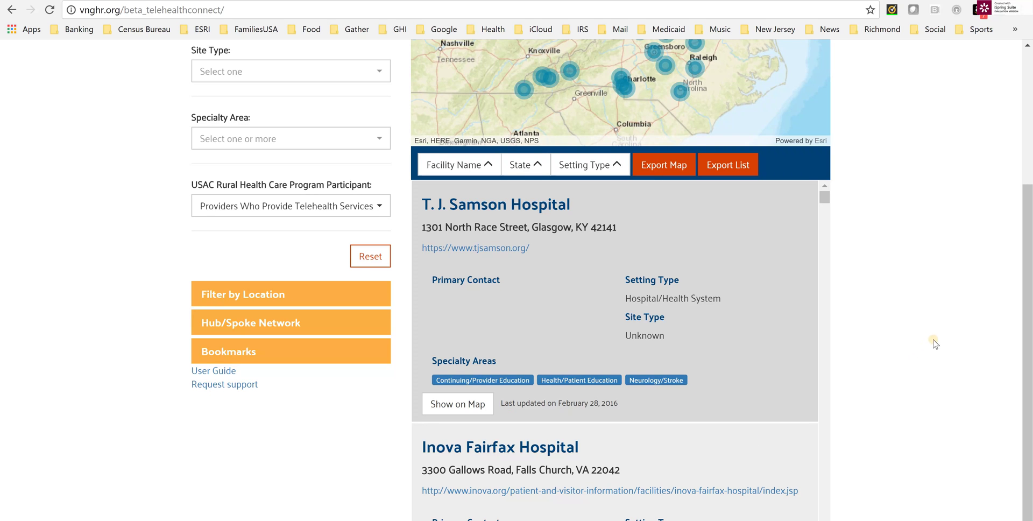
scroll(936, 343, "up", 4)
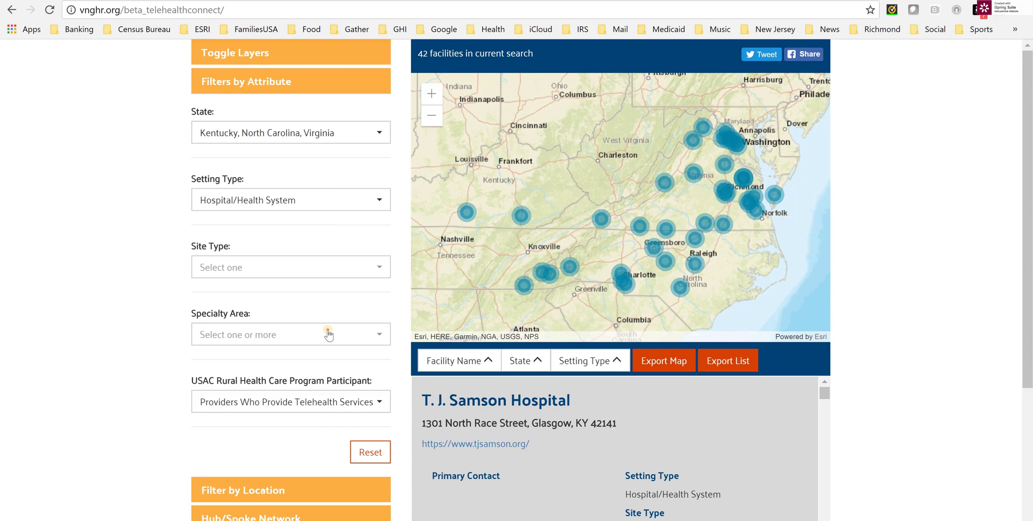
Add the Psychiatry/Mental Health specialty filter, narrowing results to 22 facilities.
left_click(329, 335)
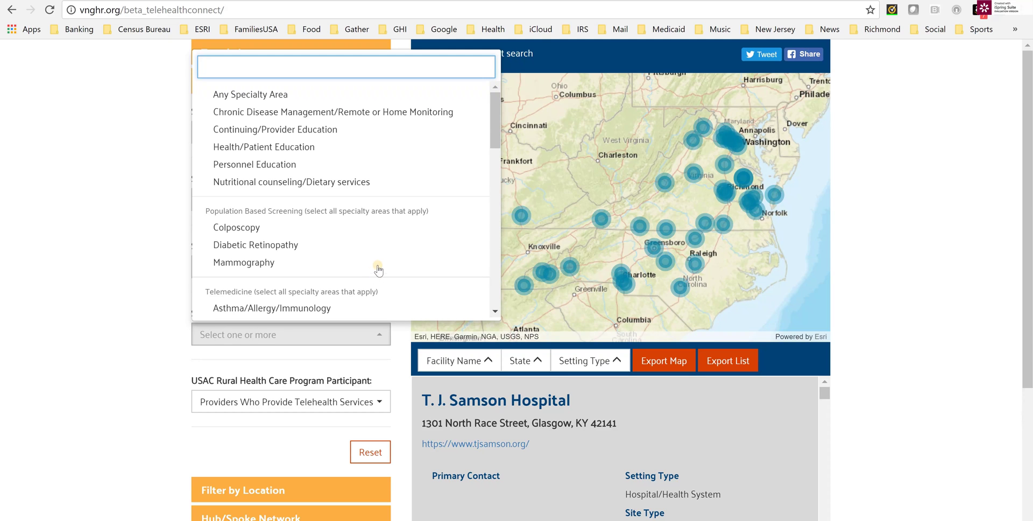
scroll(484, 258, "down", 7)
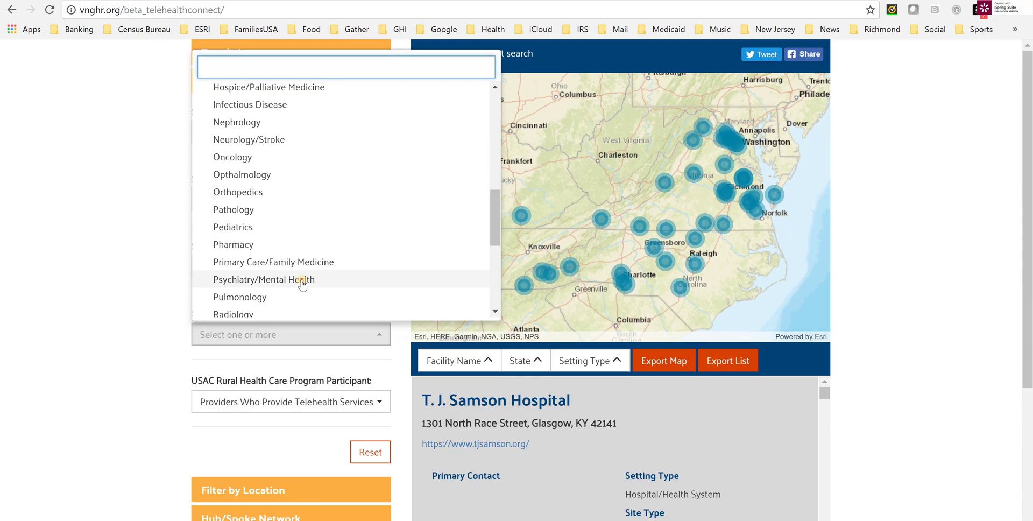
left_click(300, 279)
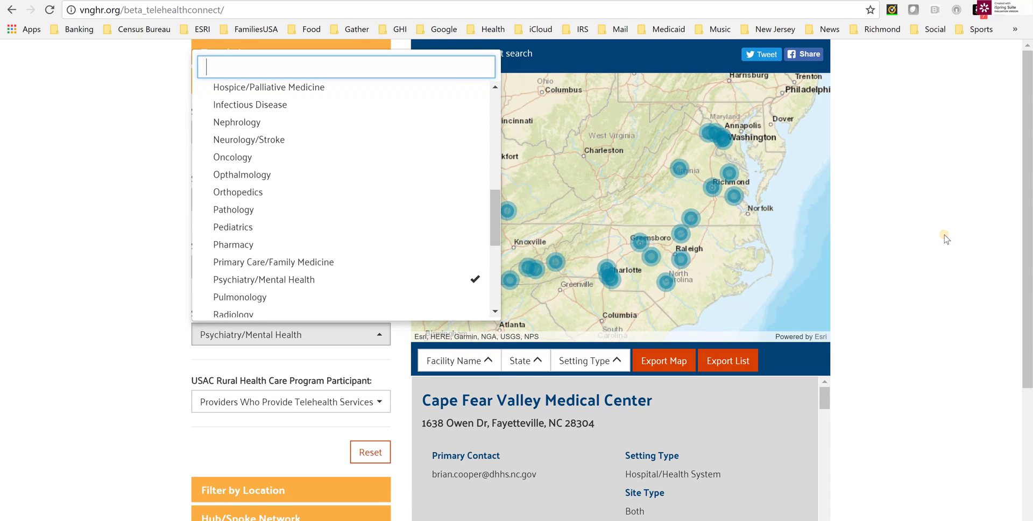
left_click(945, 237)
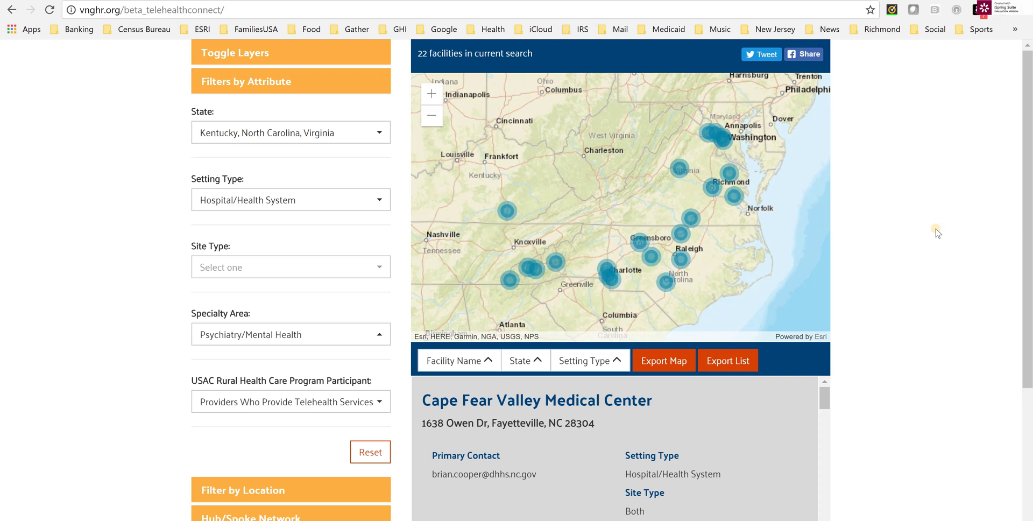
scroll(934, 240, "down", 1)
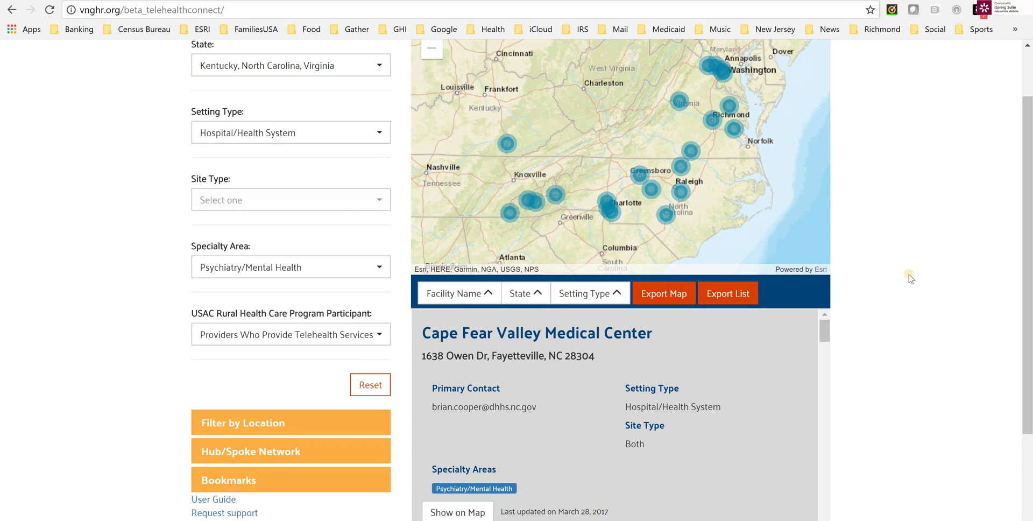
Select the Virginia marker, find the UVA Center for Telehealth record and open its uvahealth.com link.
left_click(679, 101)
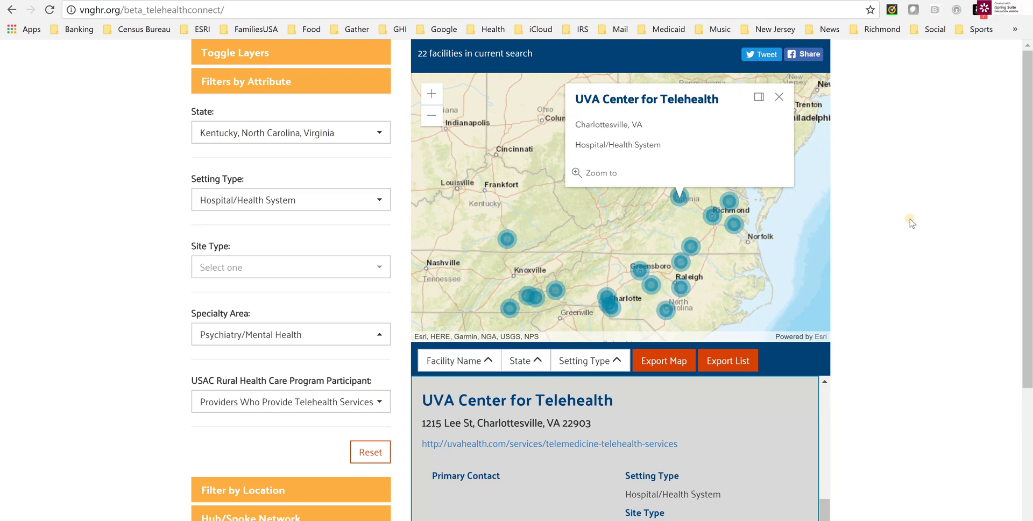
scroll(942, 318, "down", 1)
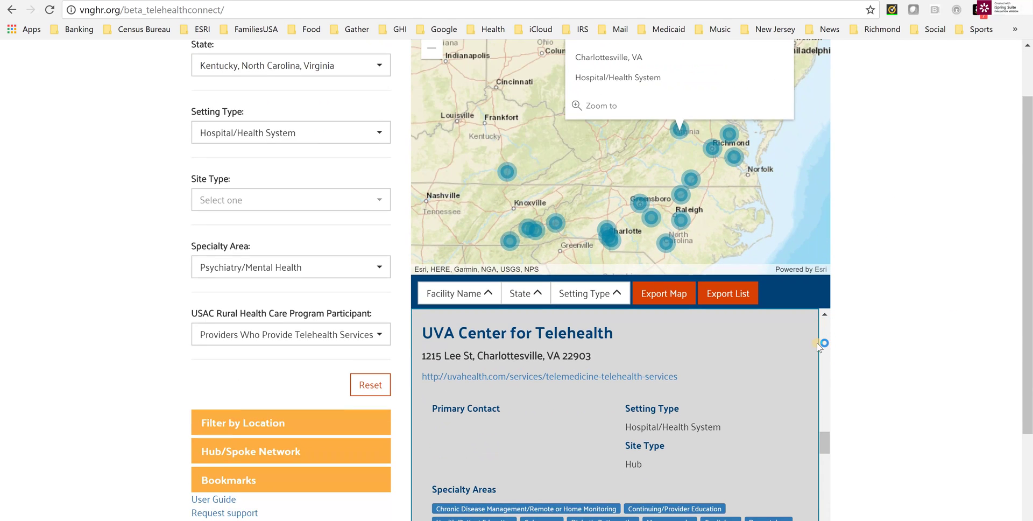
scroll(758, 363, "down", 1)
scroll(841, 357, "up", 1)
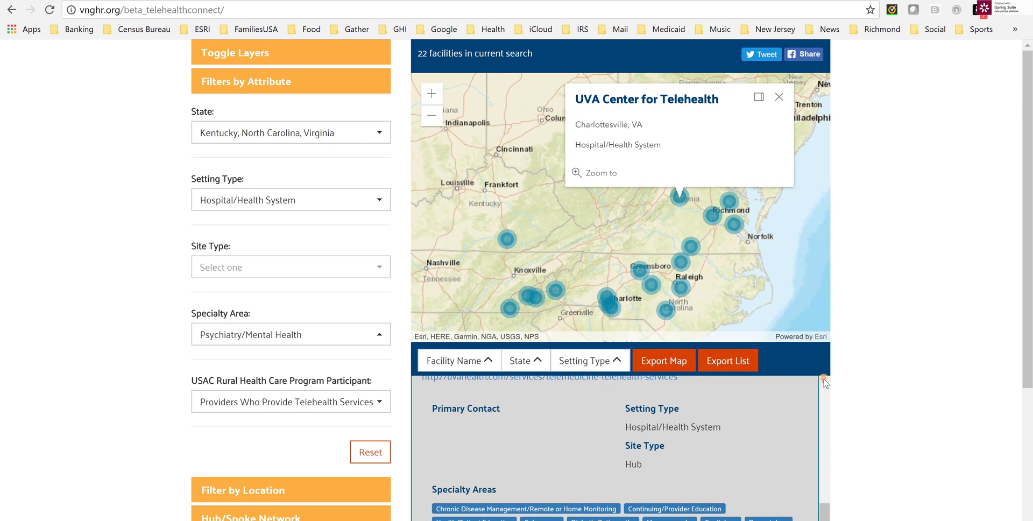
scroll(1027, 266, "down", 2)
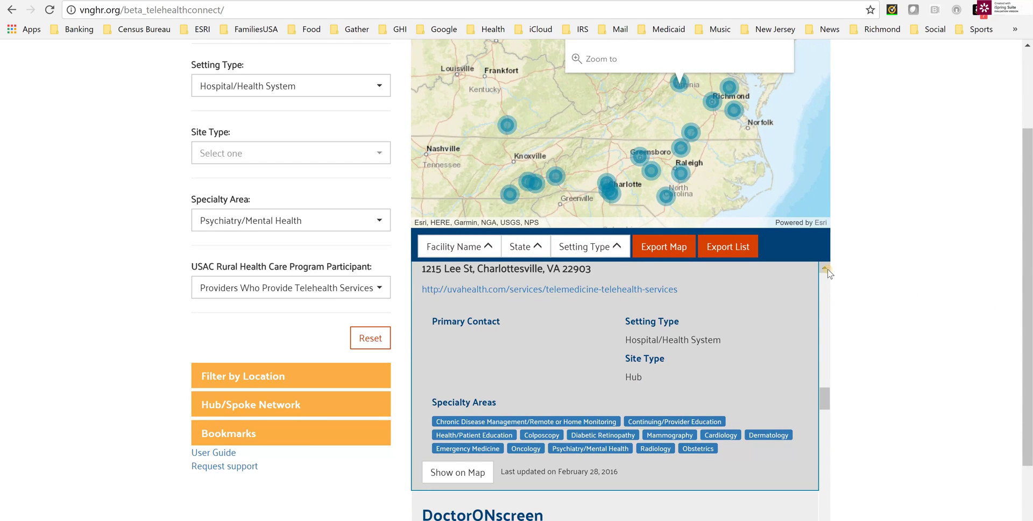
left_click(825, 268)
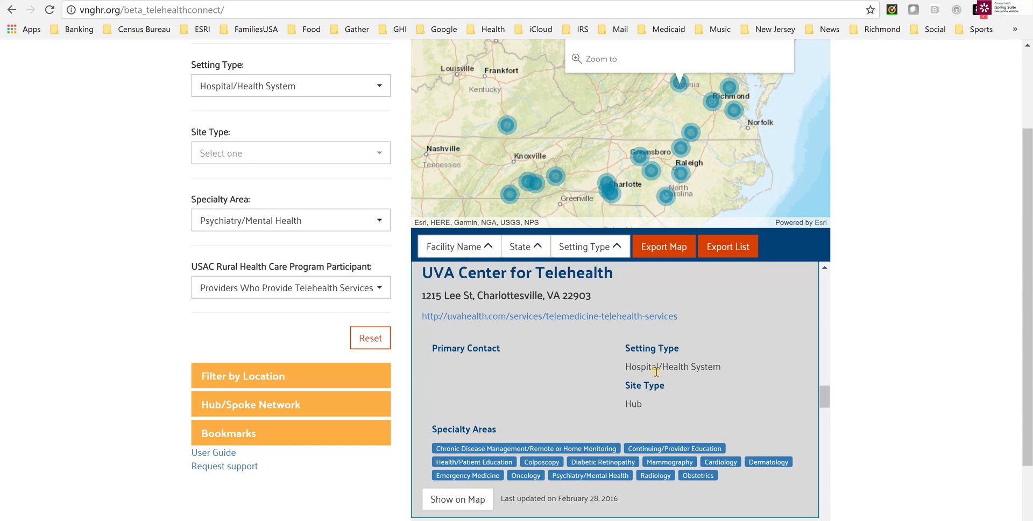
left_click(533, 317)
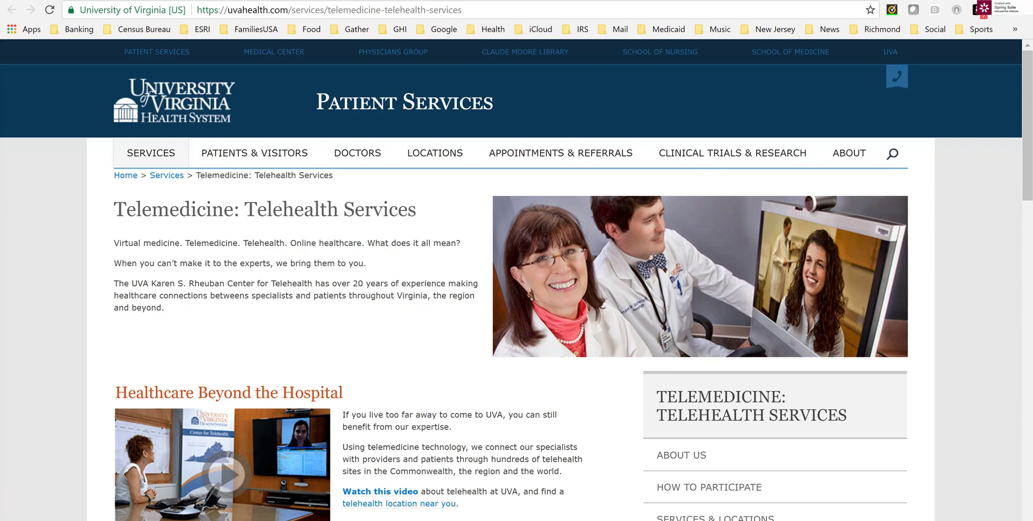
Close the UVA Telemedicine: Telehealth Services page to return to the map.
key("ctrl+w")
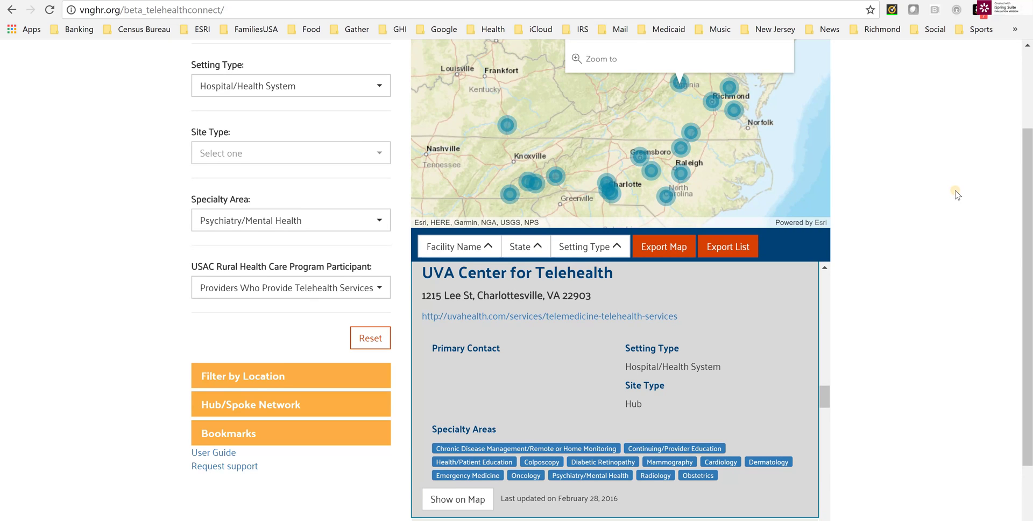
View the Williamsburg and Chatham Hospital (Siler City) details, then close the map popup.
scroll(950, 191, "up", 2)
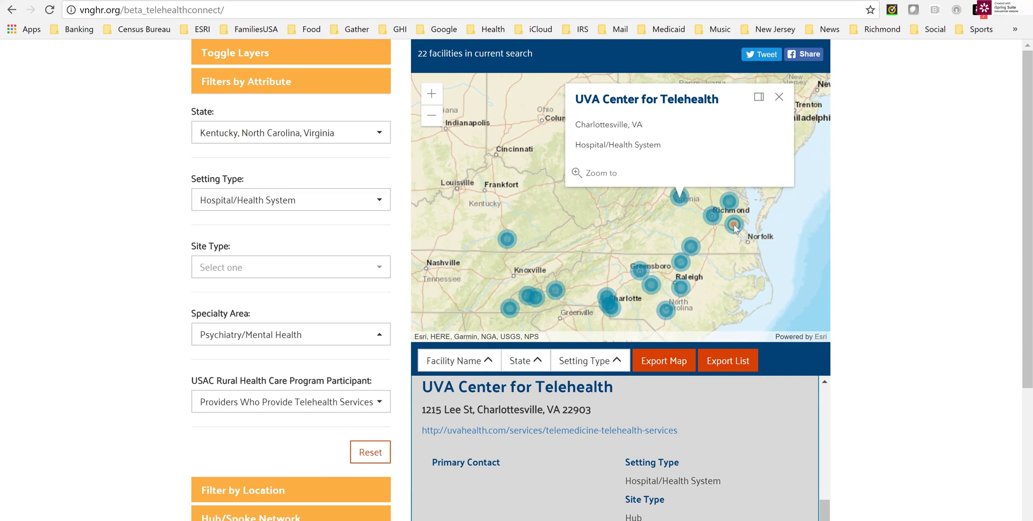
left_click(733, 225)
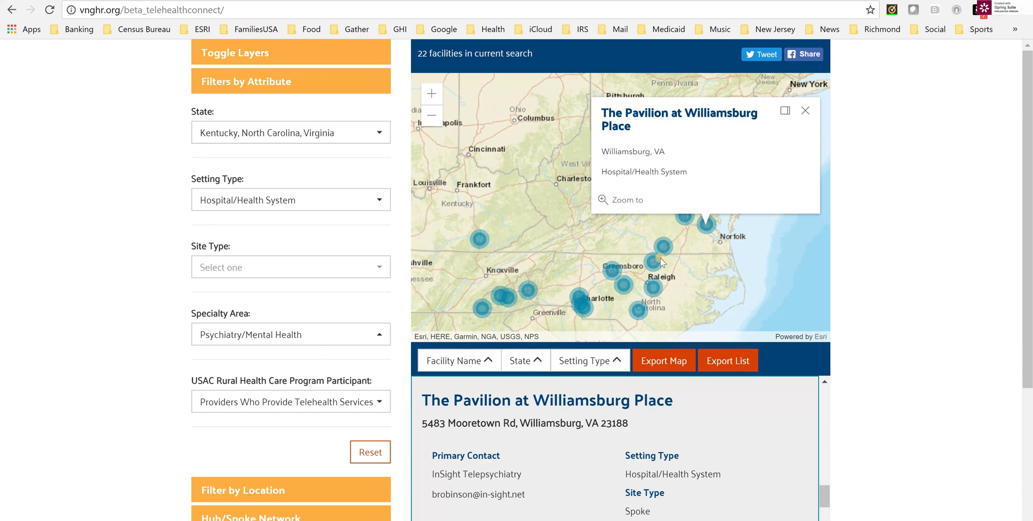
left_click(624, 287)
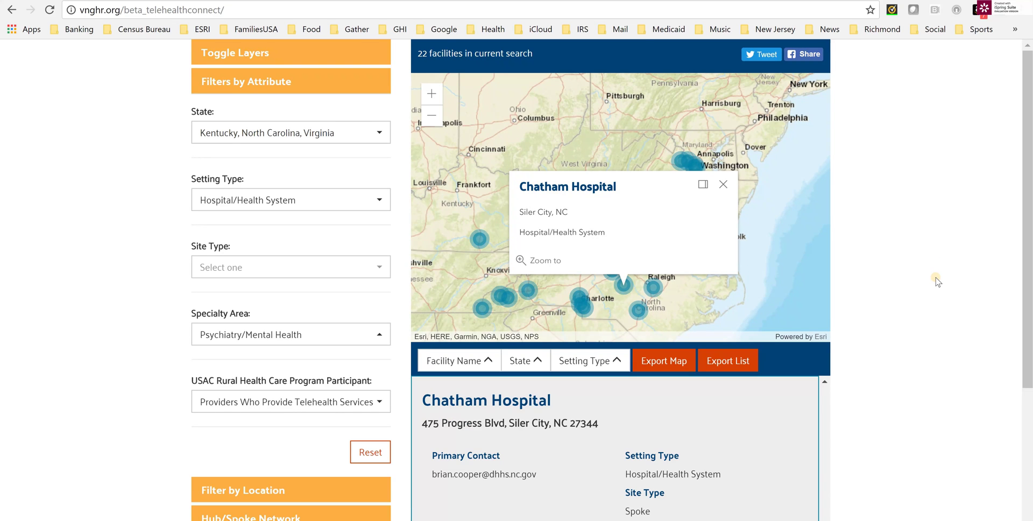
scroll(936, 281, "down", 3)
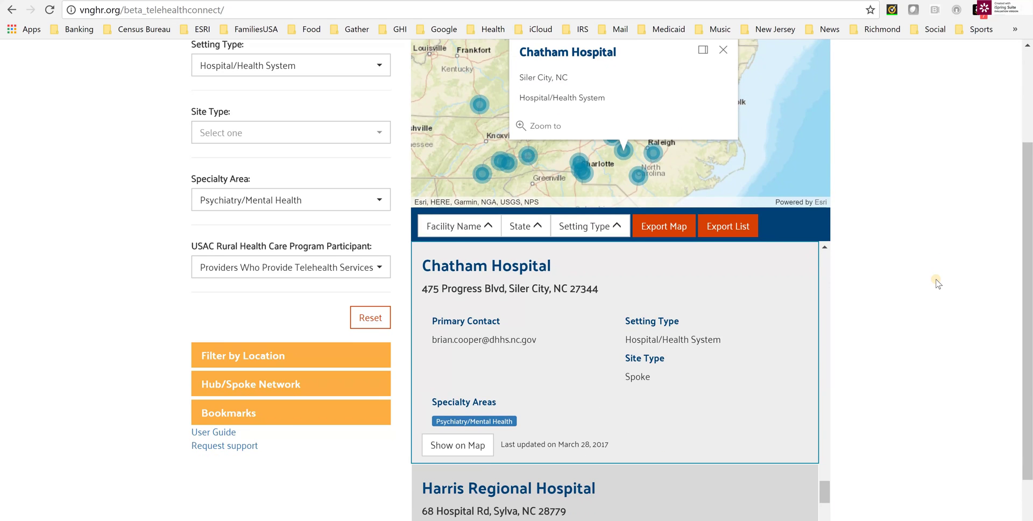
scroll(936, 280, "up", 1)
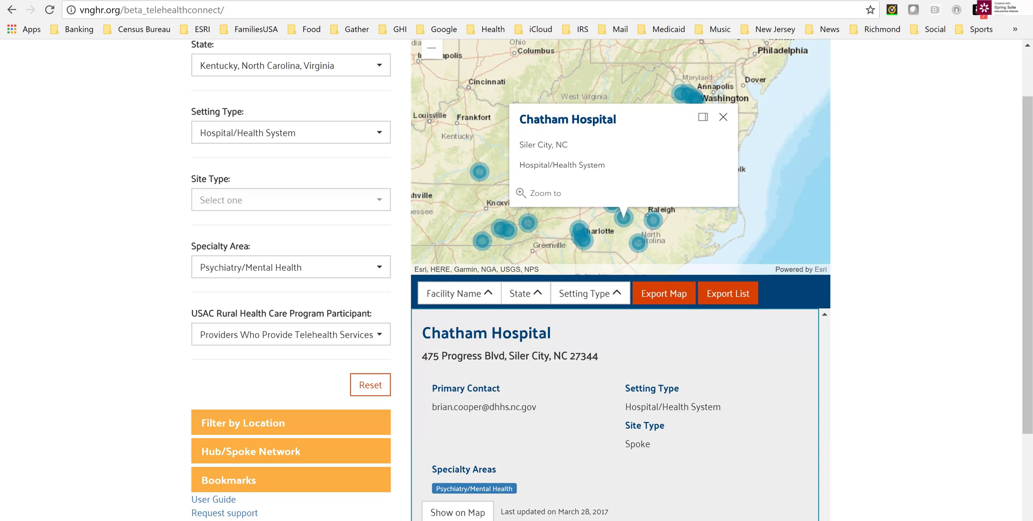
left_click(723, 117)
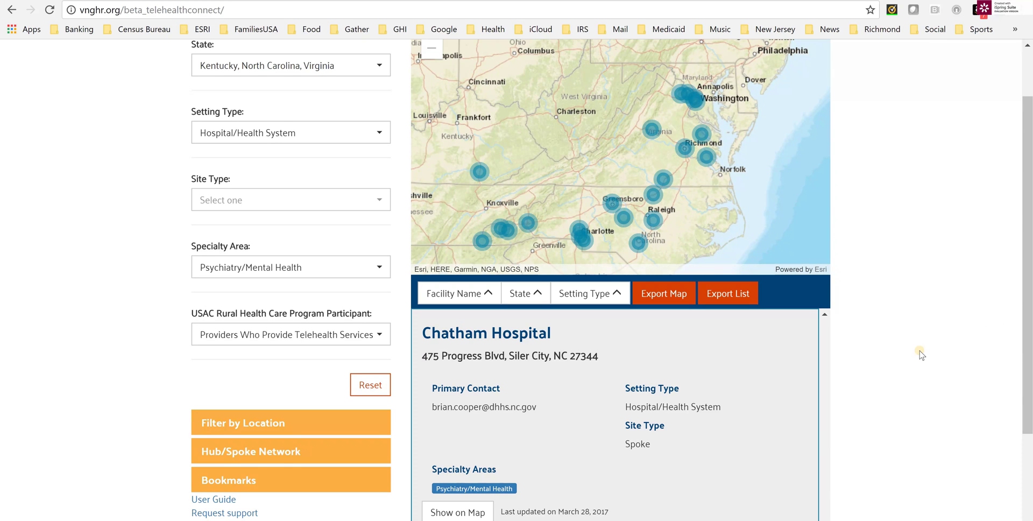
scroll(921, 354, "up", 1)
scroll(911, 357, "down", 1)
Reset all attribute filters so the list shows all 295 facilities.
left_click(368, 391)
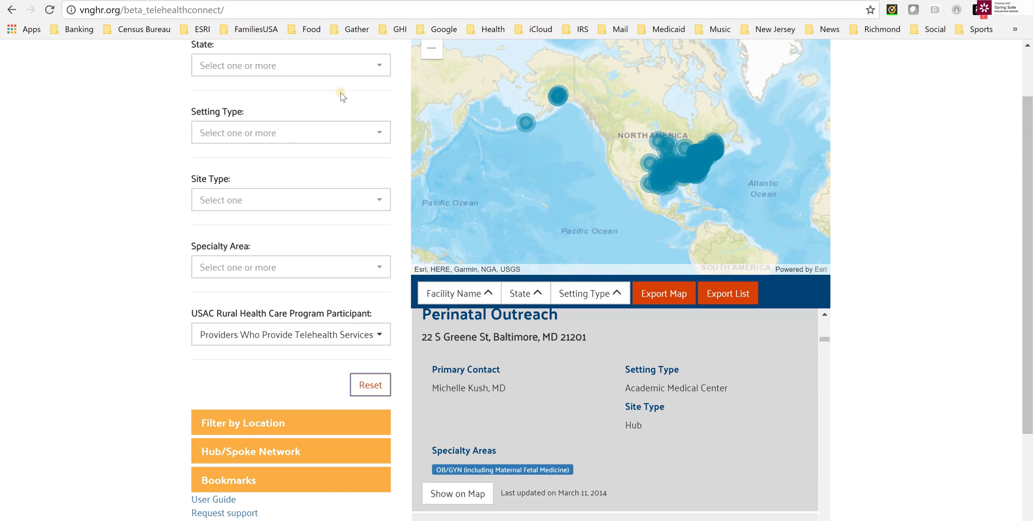
scroll(262, 225, "up", 1)
scroll(269, 269, "down", 3)
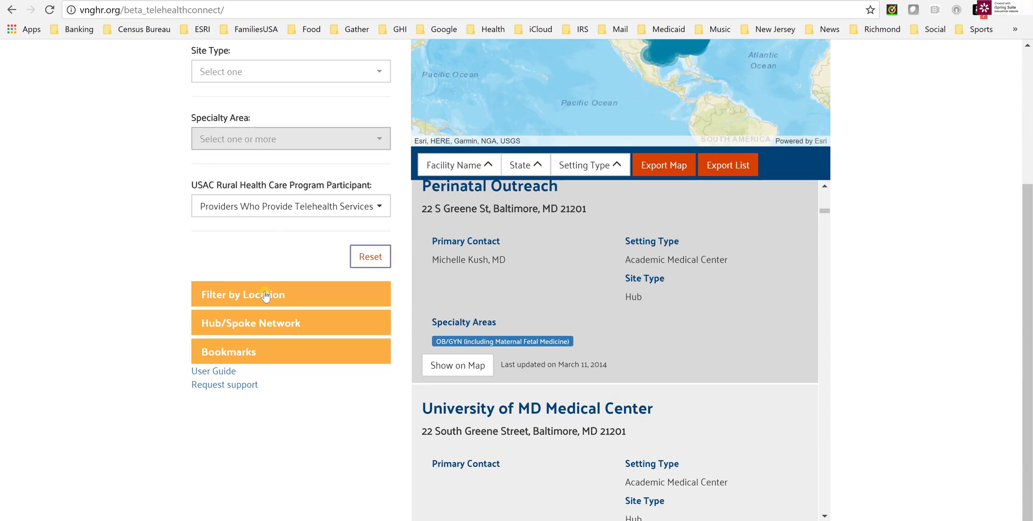
Set the location filter to a North Plainfield, NJ street address with a 60-mile radius.
left_click(263, 295)
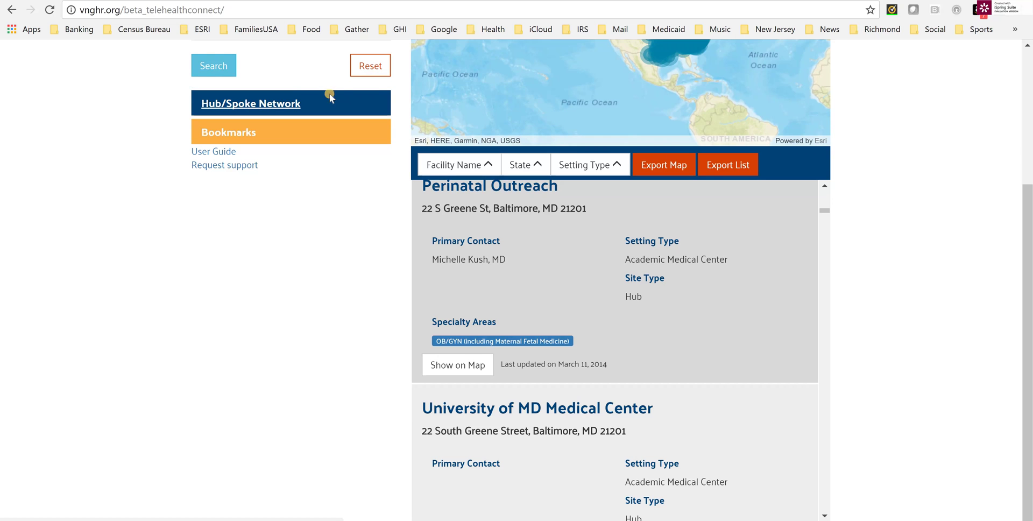
scroll(747, 190, "up", 5)
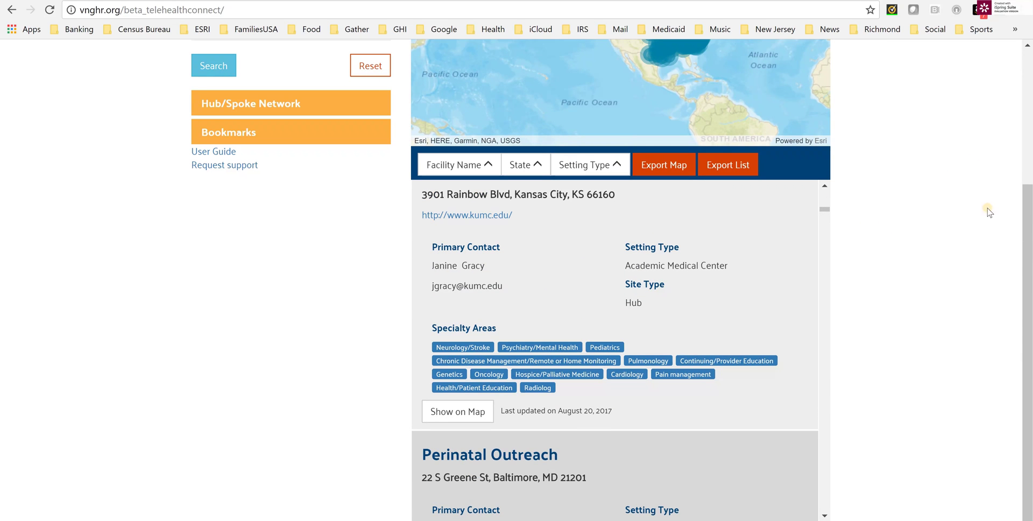
scroll(1027, 49, "up", 4)
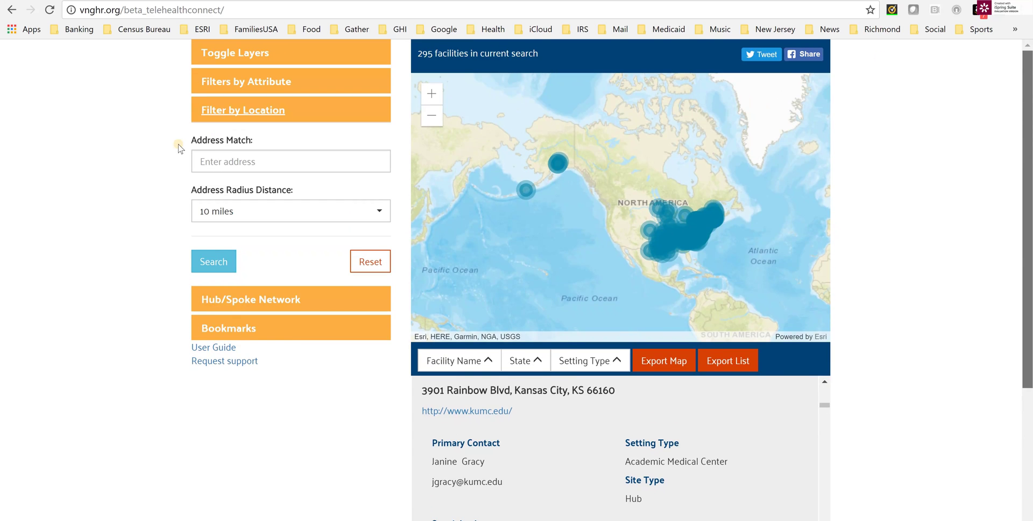
left_click(245, 164)
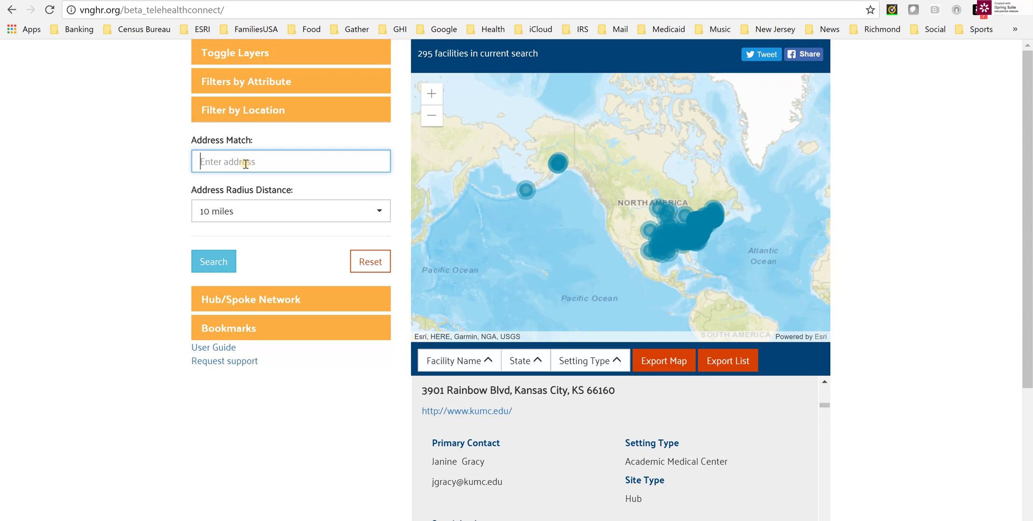
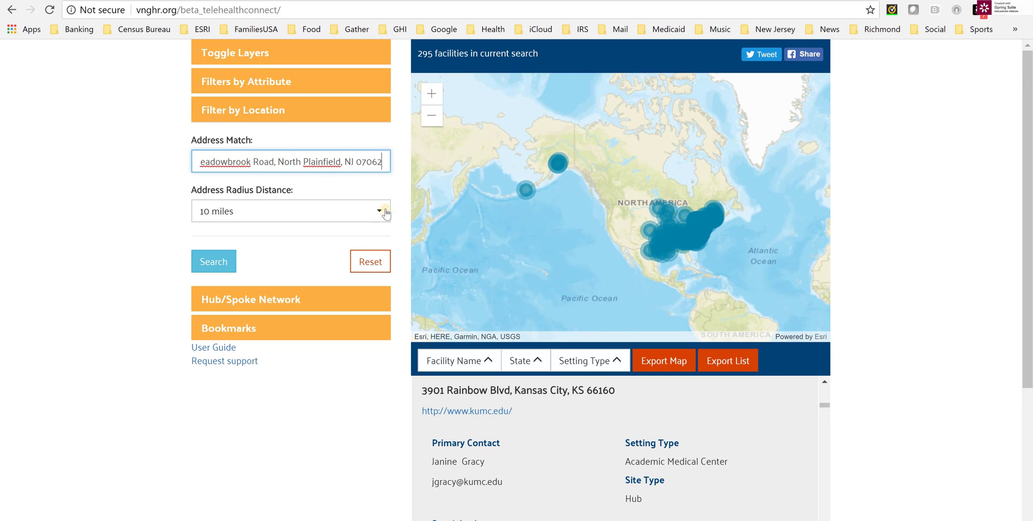
left_click(285, 211)
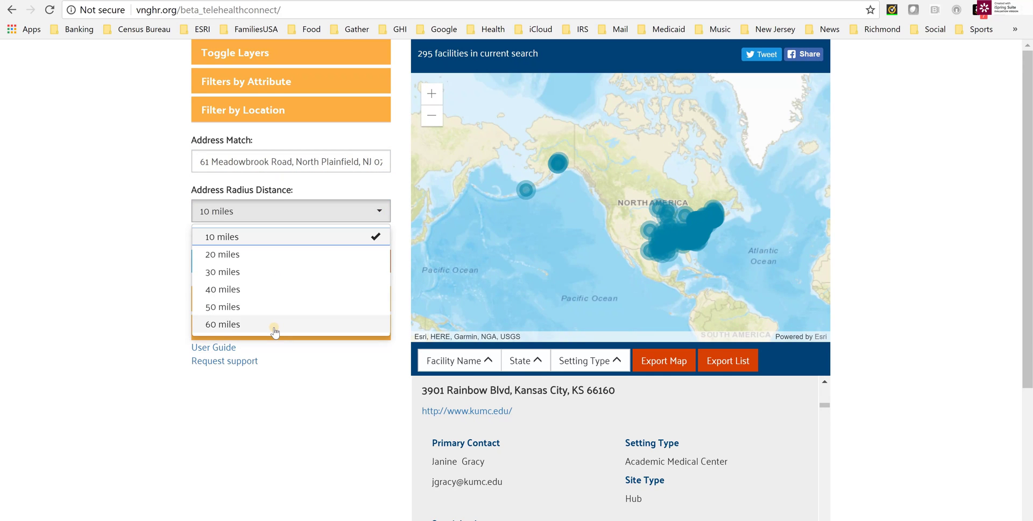
left_click(274, 325)
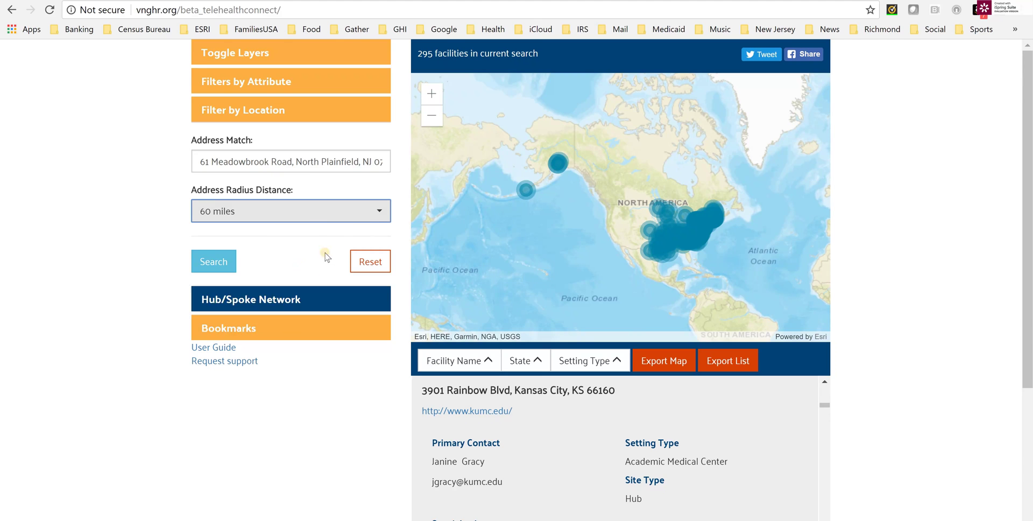
left_click(380, 217)
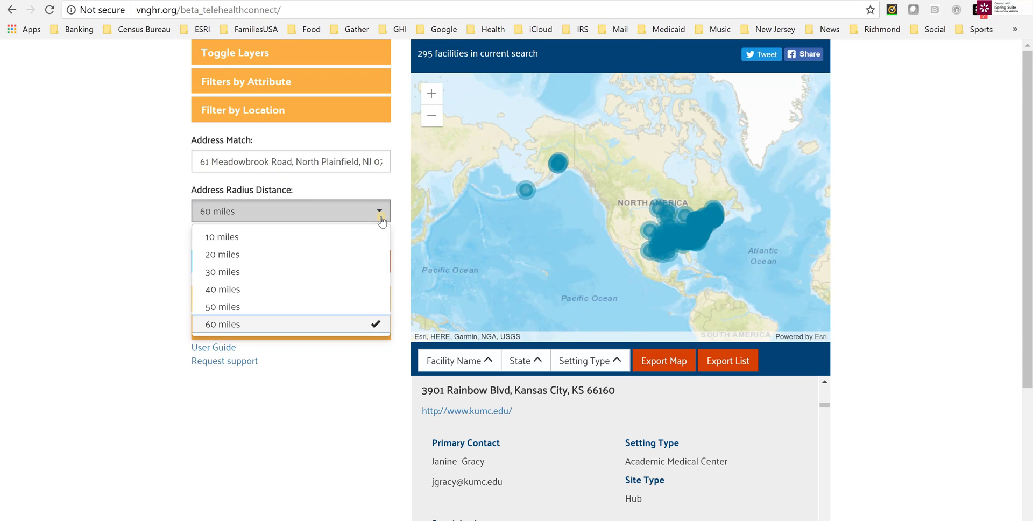
left_click(360, 324)
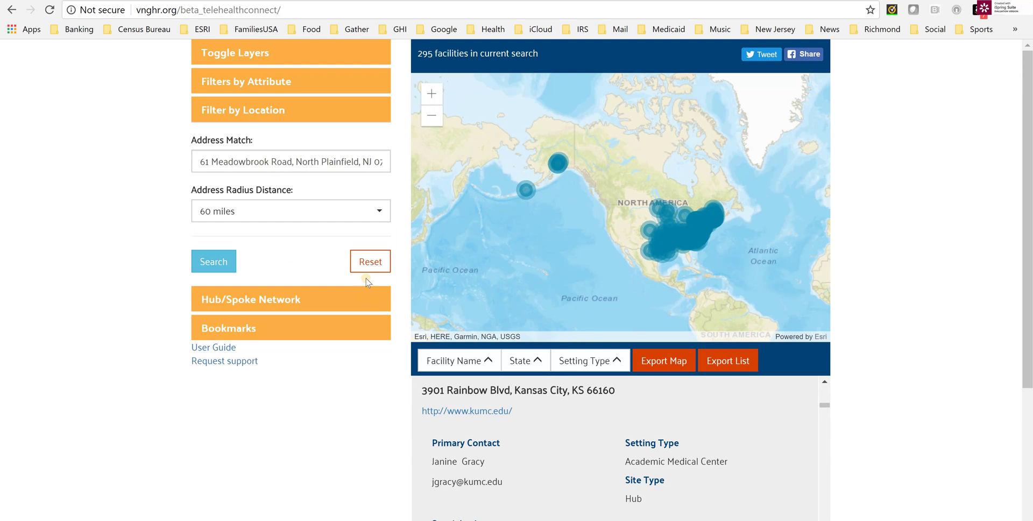
Run the 60-mile address search and review the 11 resulting facilities.
left_click(215, 262)
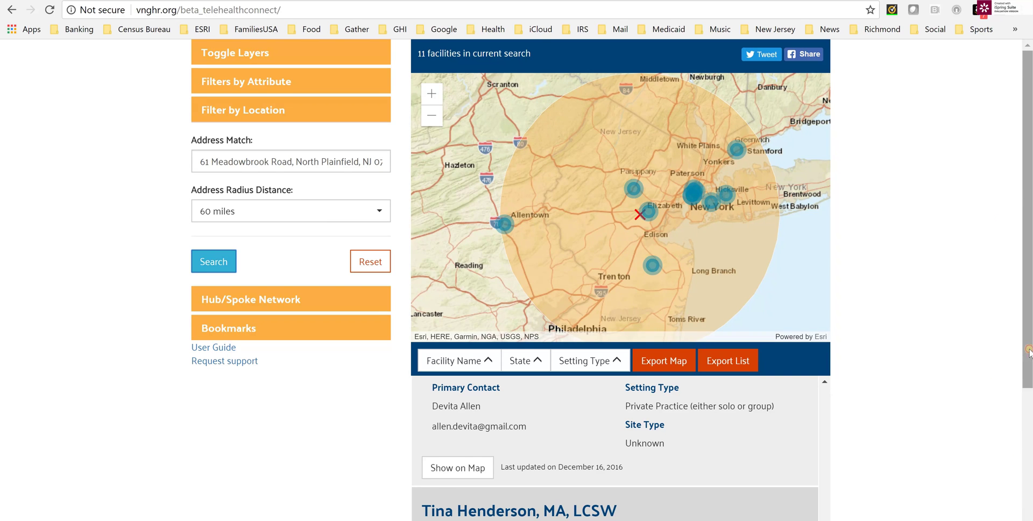
mouse_move(1028, 344)
left_mouse_down()
mouse_move(1028, 369)
mouse_move(1029, 346)
left_mouse_up()
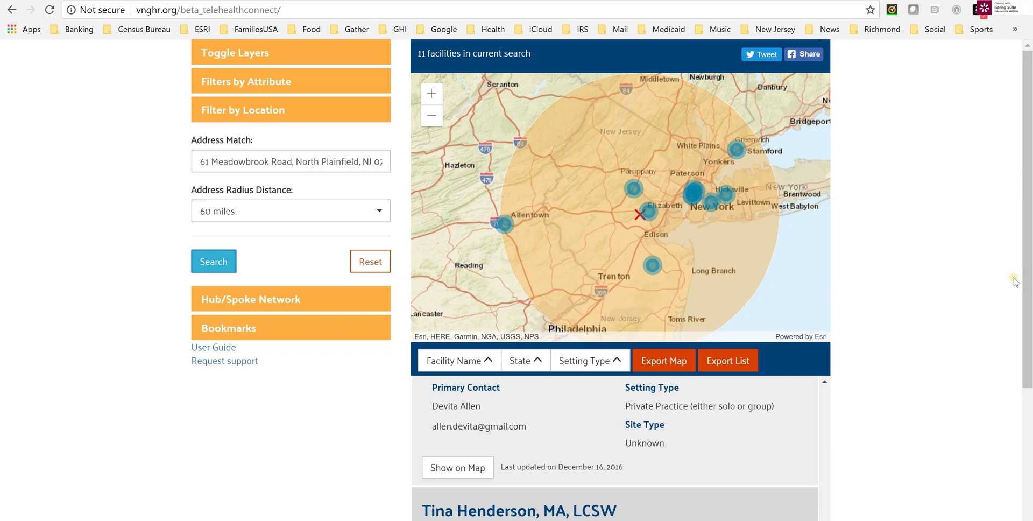
scroll(785, 446, "down", 4)
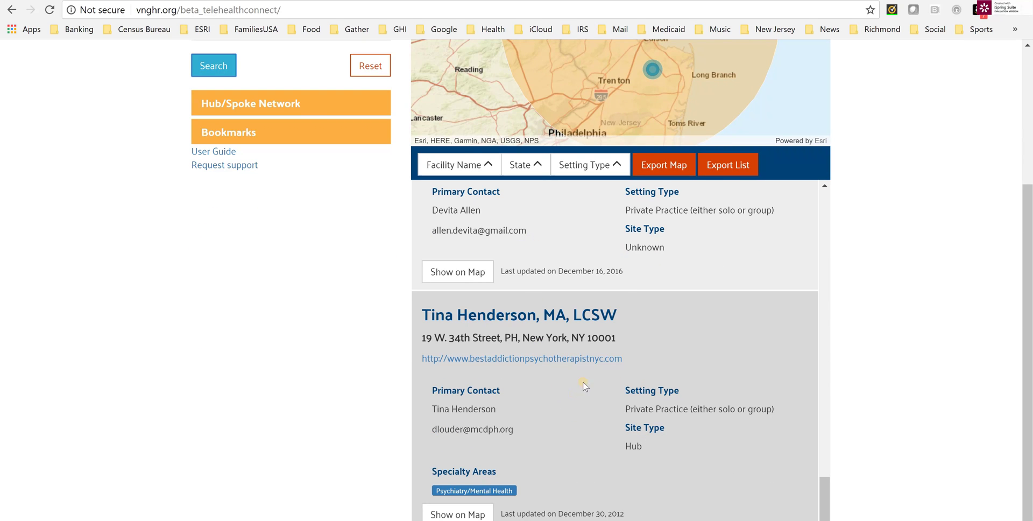
scroll(825, 418, "up", 3)
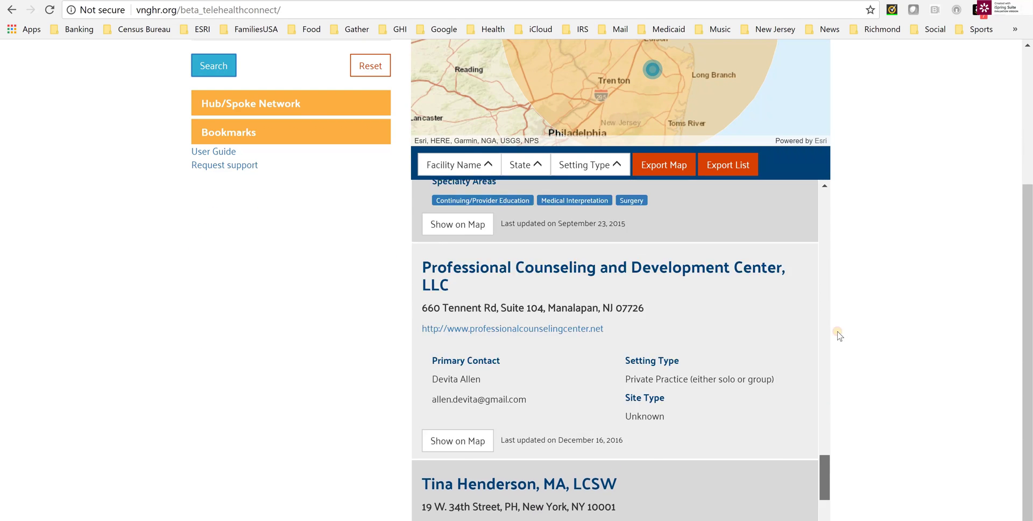
scroll(837, 334, "up", 10)
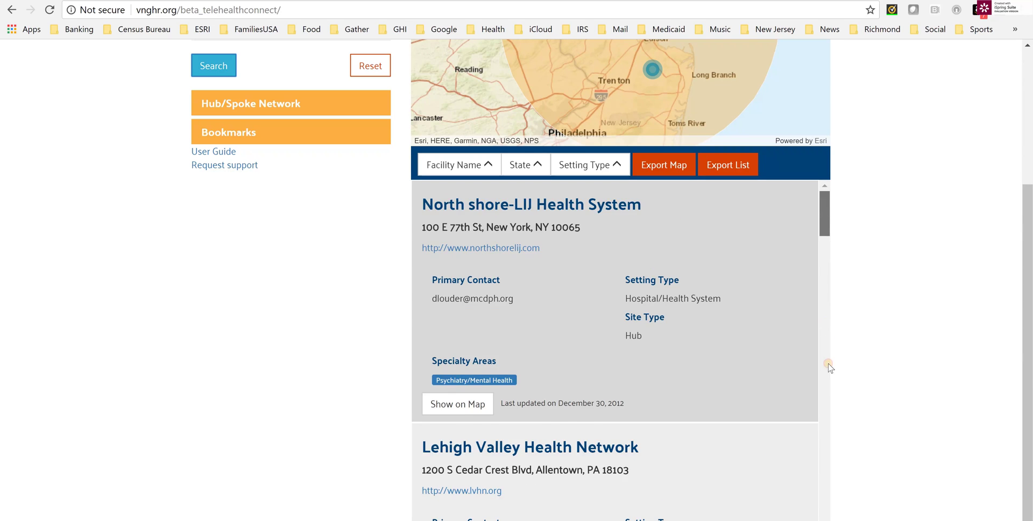
scroll(829, 368, "down", 10)
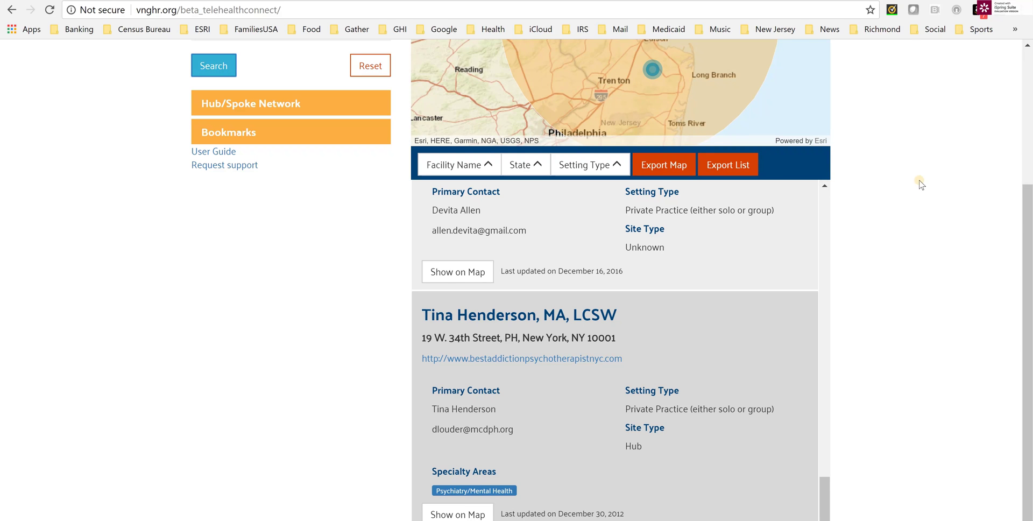
scroll(903, 213, "up", 2)
scroll(903, 214, "up", 3)
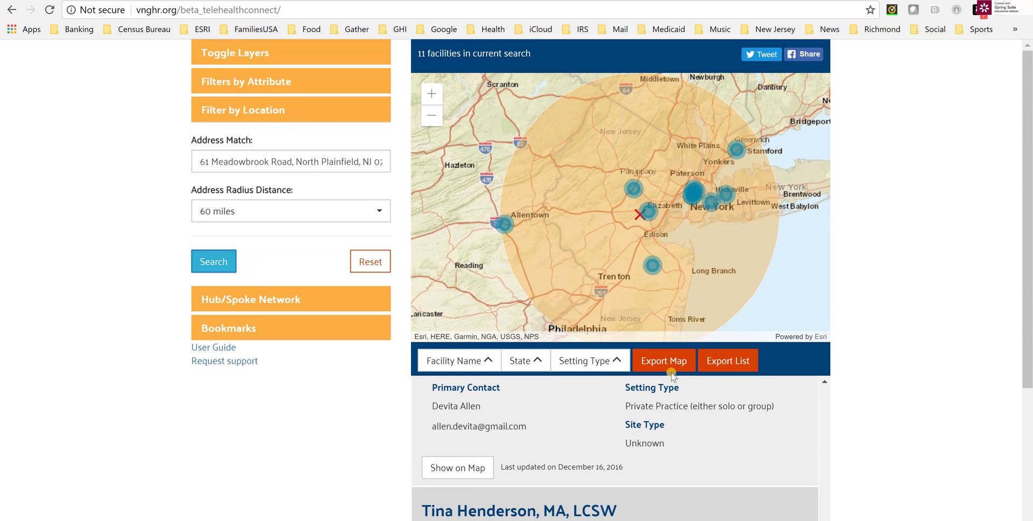
Export the 60-mile search map as a PNG image and check its save options without saving.
left_click(666, 362)
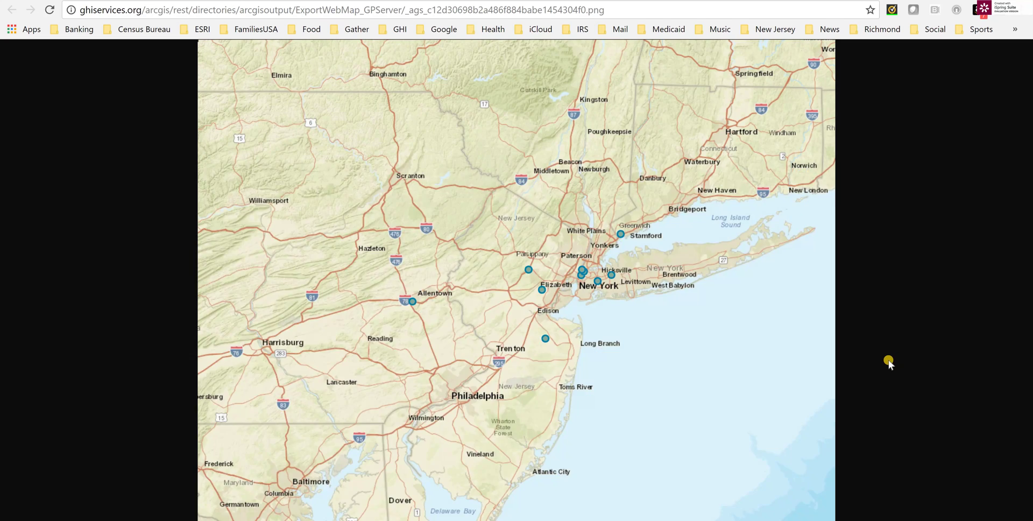
right_click(565, 302)
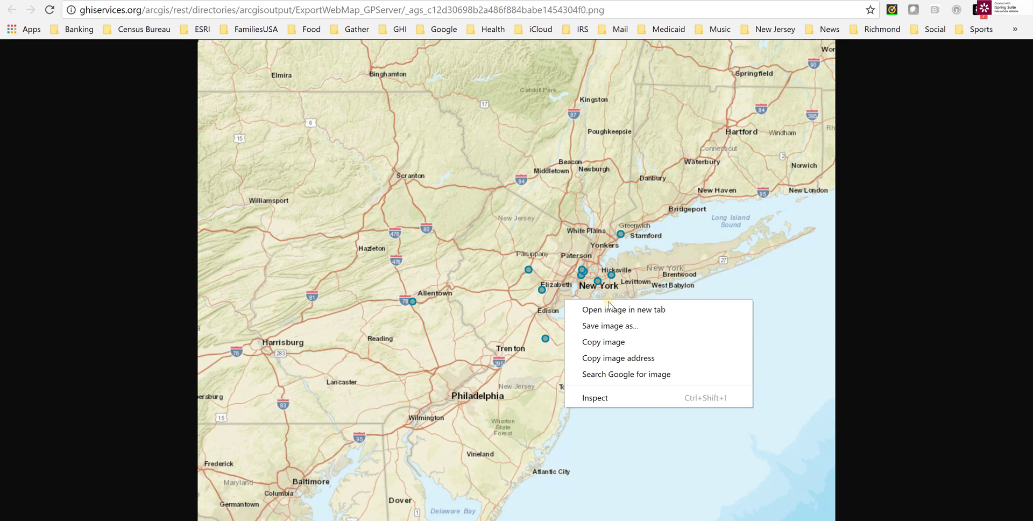
left_click(949, 291)
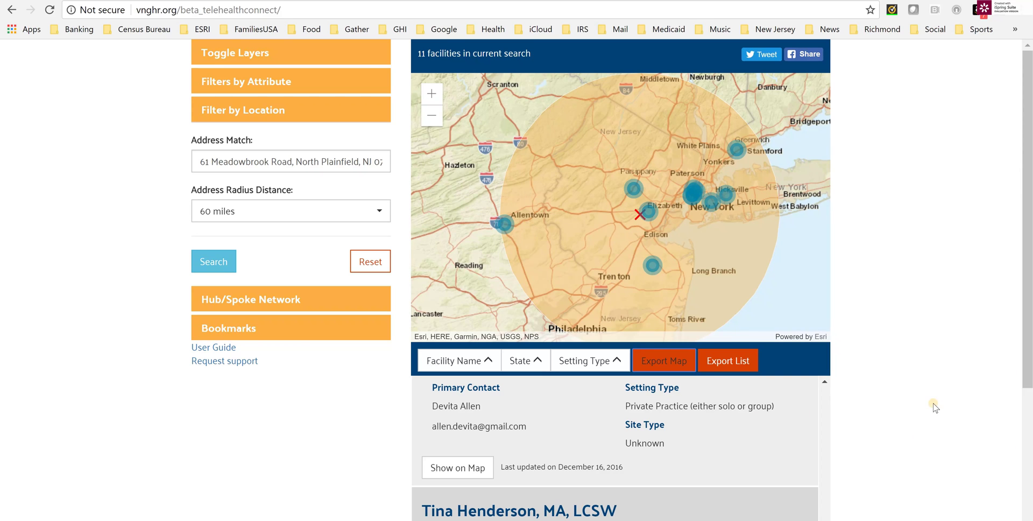
Export the 11-facility results as a telehealthconnect .xls file and open the download.
scroll(860, 347, "down", 1)
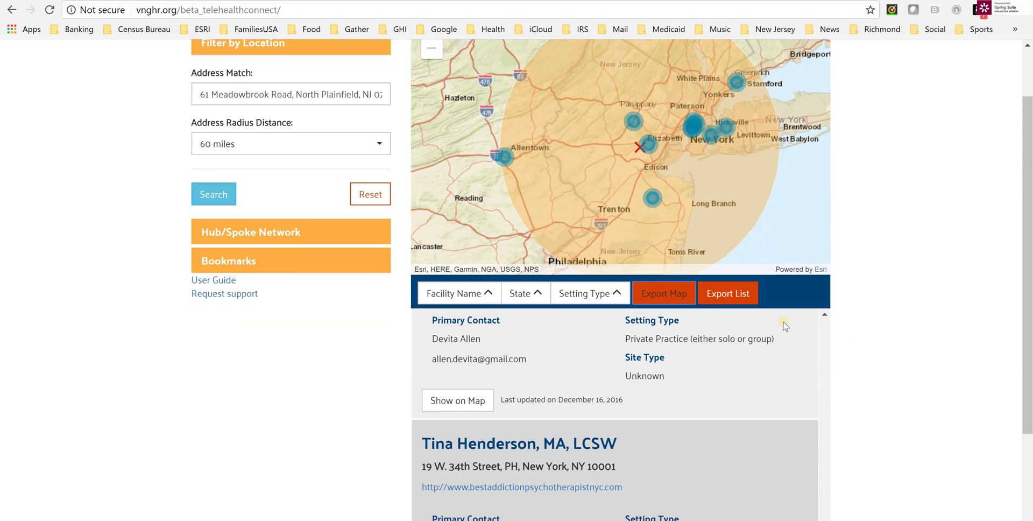
left_click(730, 300)
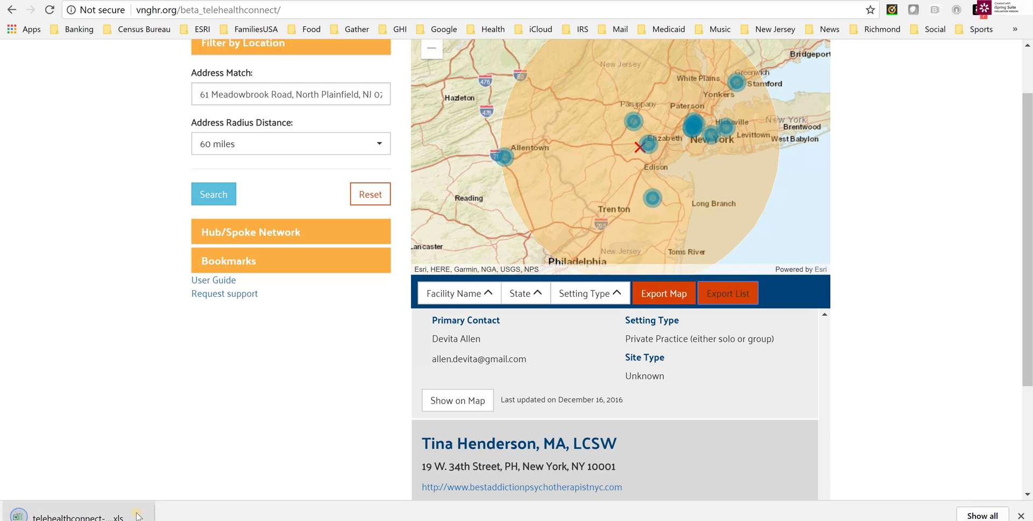
left_click(139, 516)
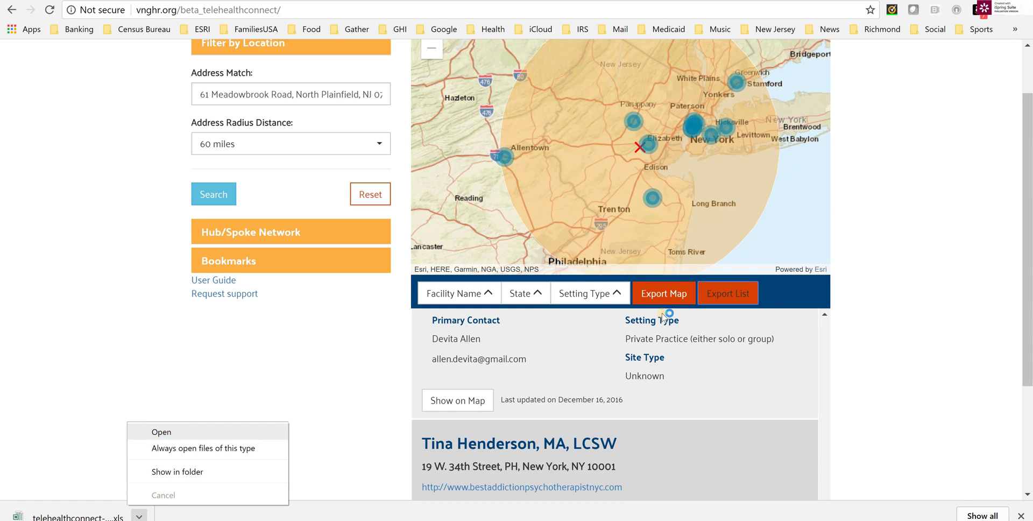
left_click(161, 432)
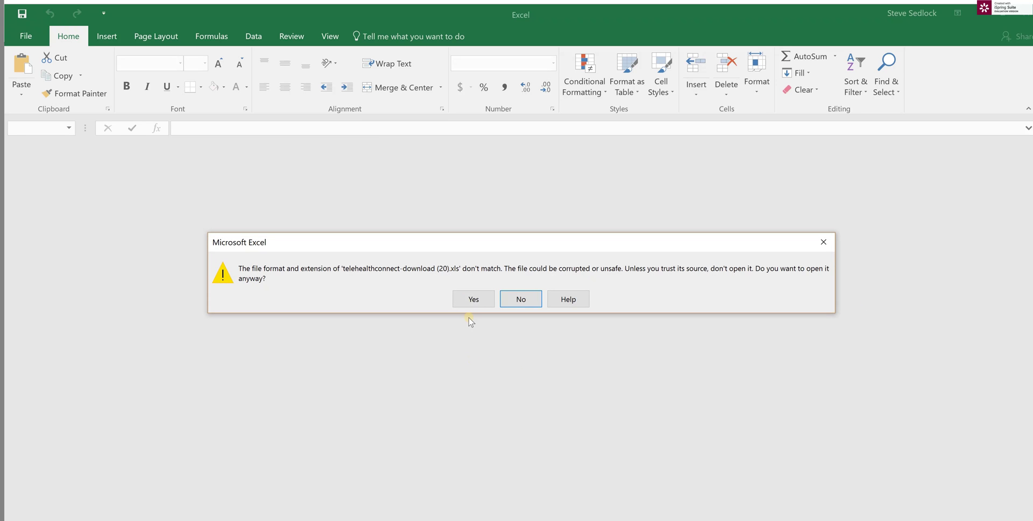
Open the .xls despite Excel's format warning, review the 11 facilities, then quit Excel.
left_click(468, 300)
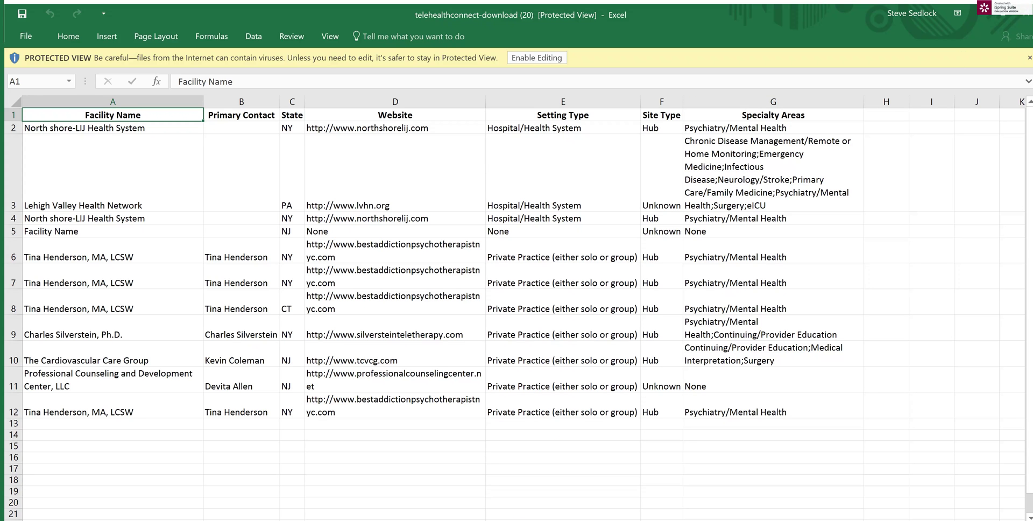
left_click(1024, 15)
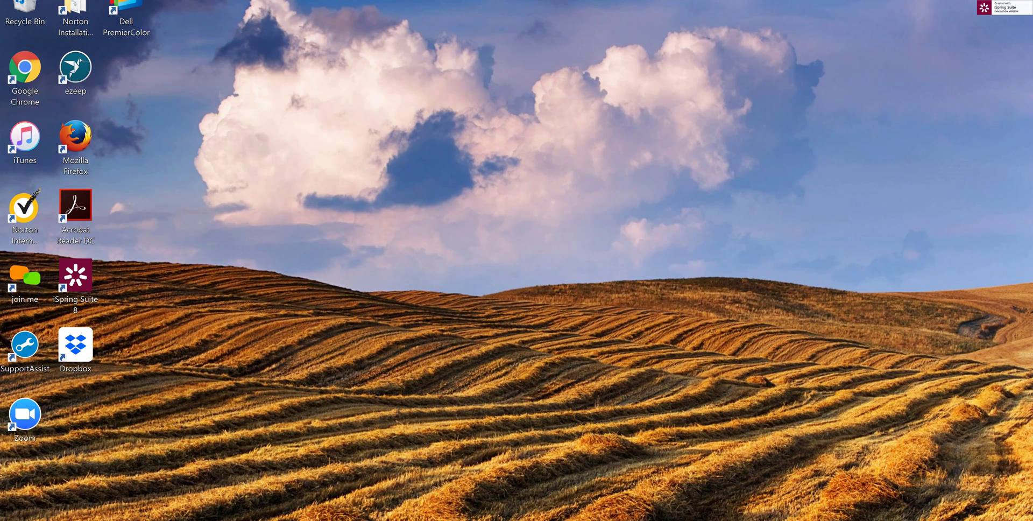
Launch Chrome maximized and load the vnghr.org Telehealth Connect page from the 'beta' suggestion.
key("super")
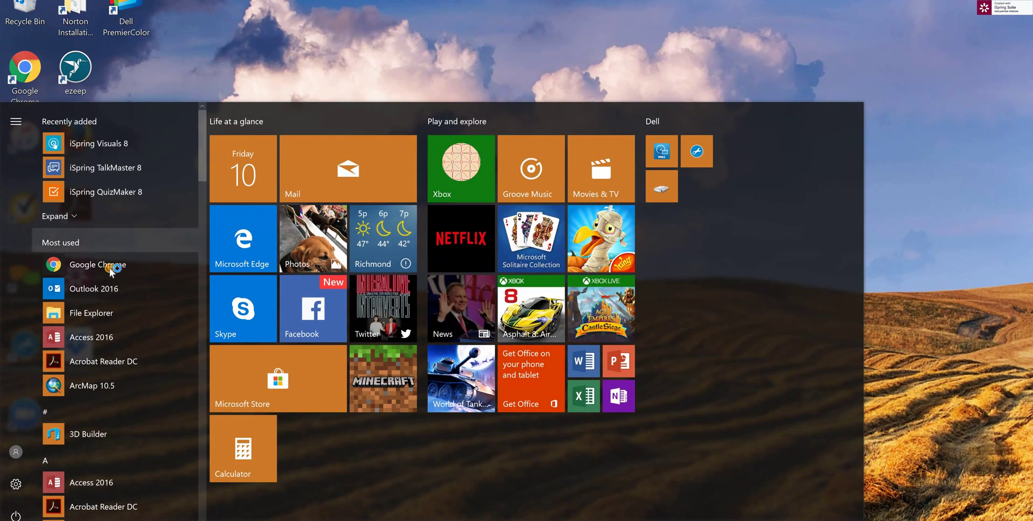
key("Return")
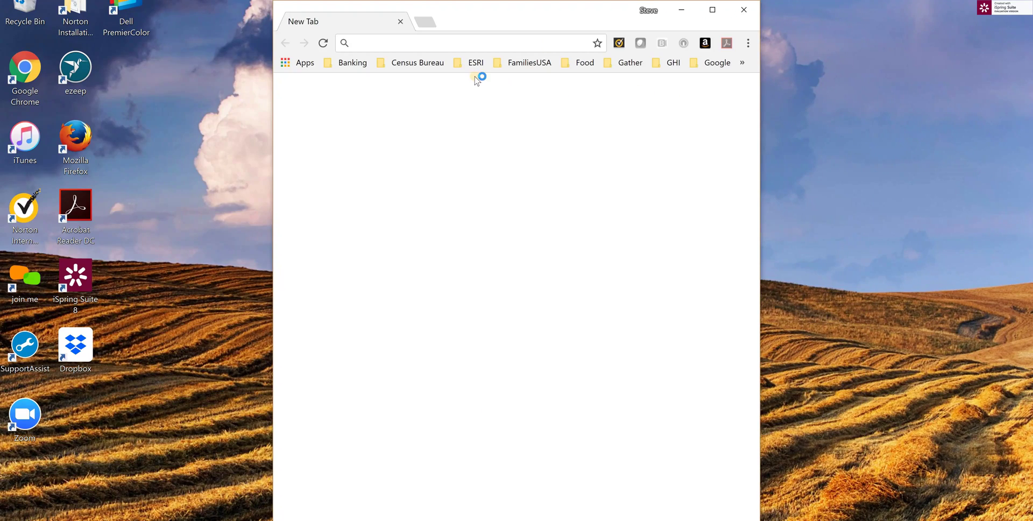
left_click(712, 10)
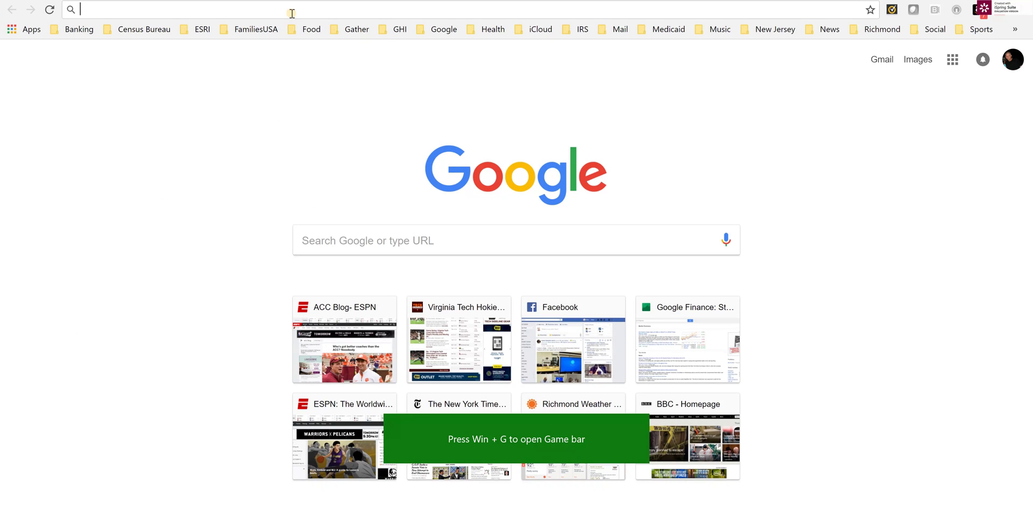
type("beta")
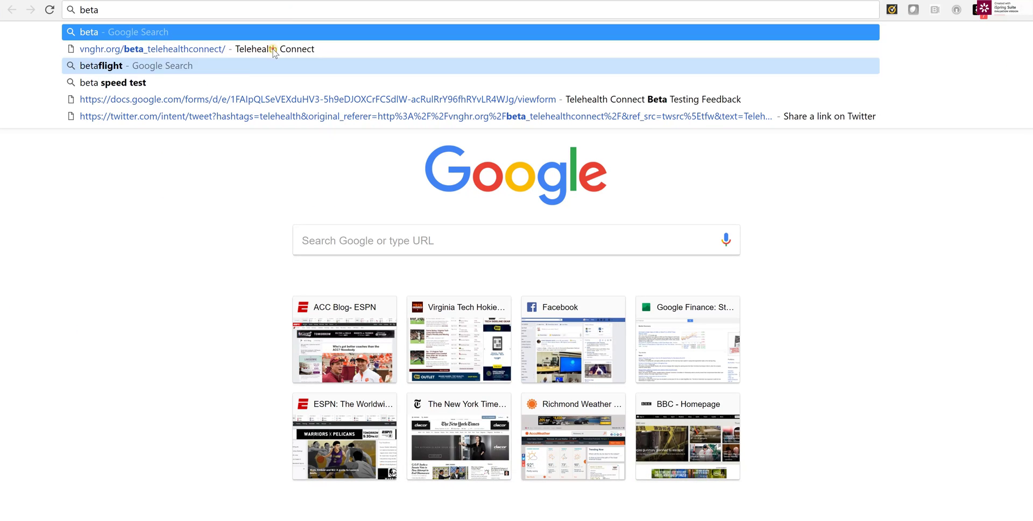
key("Down")
key("Return")
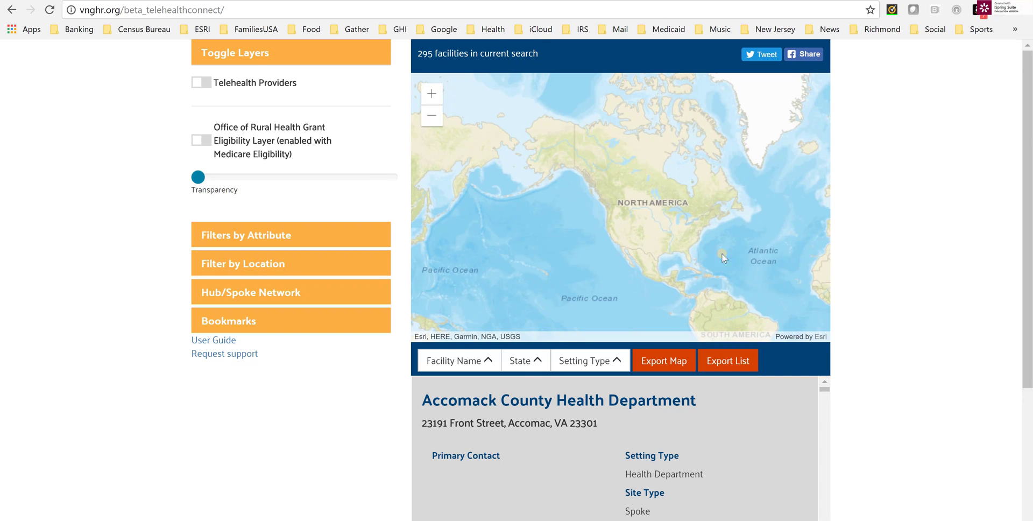
Turn on the Telehealth Providers layer and zoom the map in on Virginia.
left_click(203, 81)
scroll(707, 238, "up", 1)
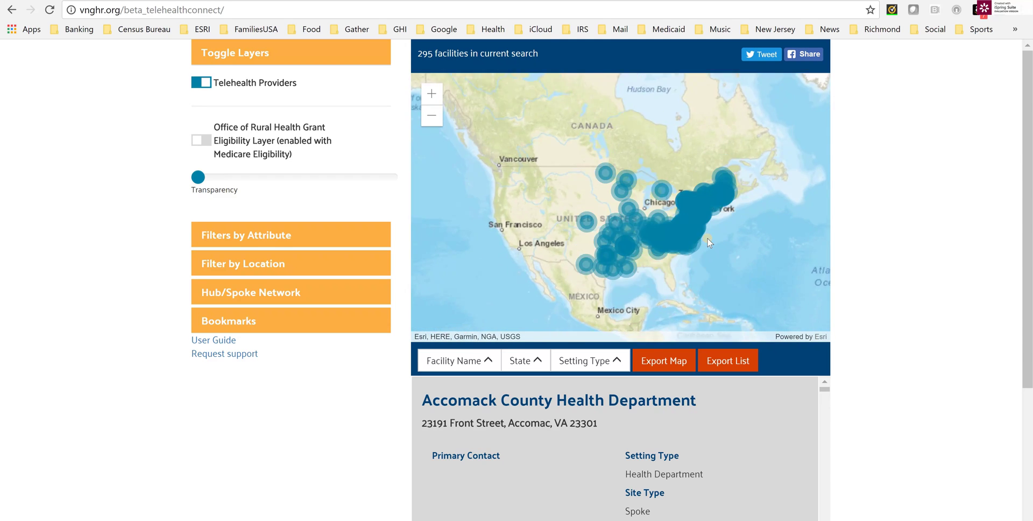
scroll(706, 237, "up", 2)
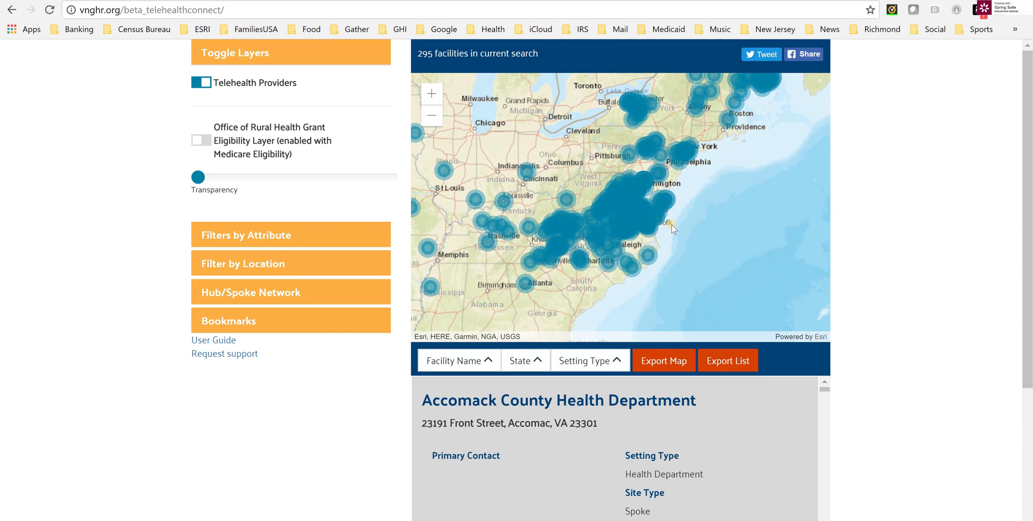
scroll(671, 225, "up", 1)
scroll(737, 244, "up", 1)
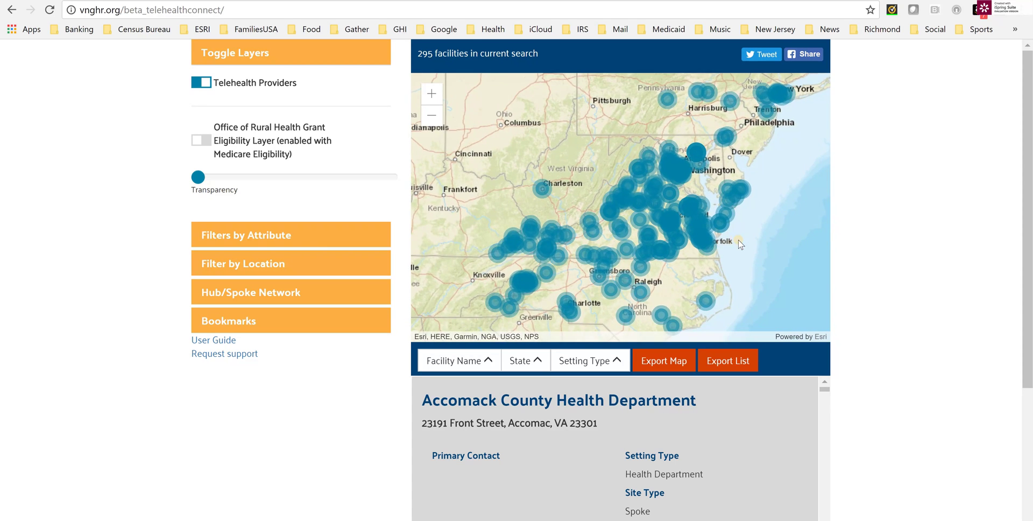
left_click_drag(817, 249, 801, 227)
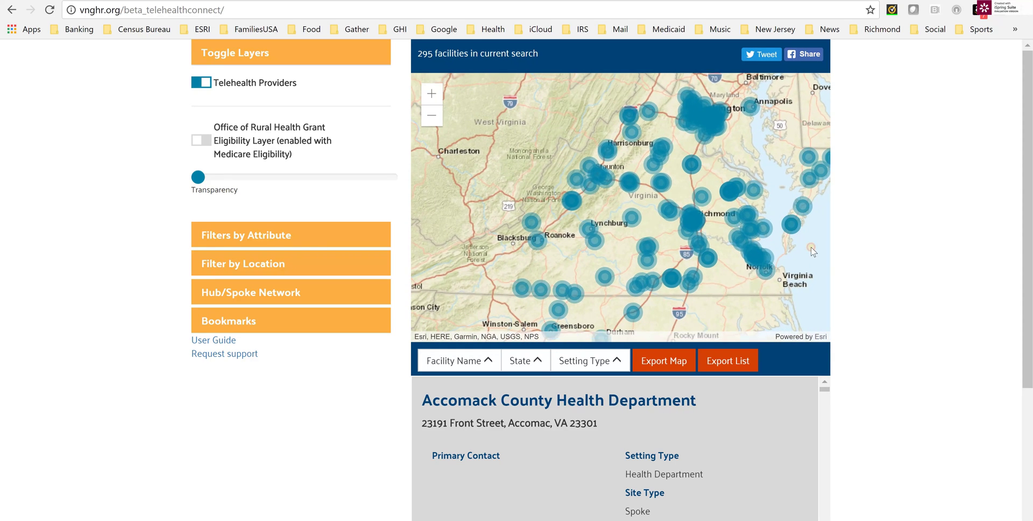
left_click(245, 322)
Save the current map view as a bookmark named 'Virginia', then use it to return there.
left_click(262, 241)
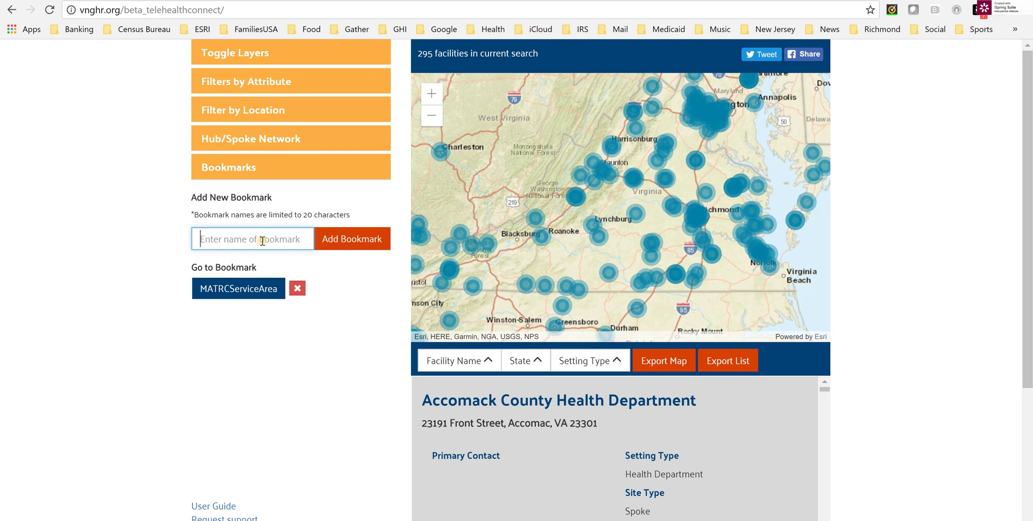
type("Virginia")
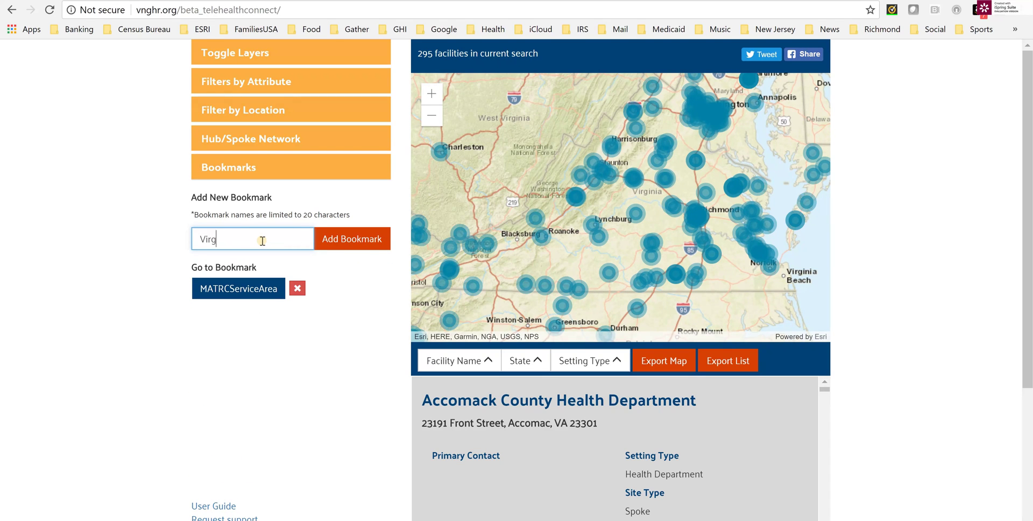
left_click(360, 237)
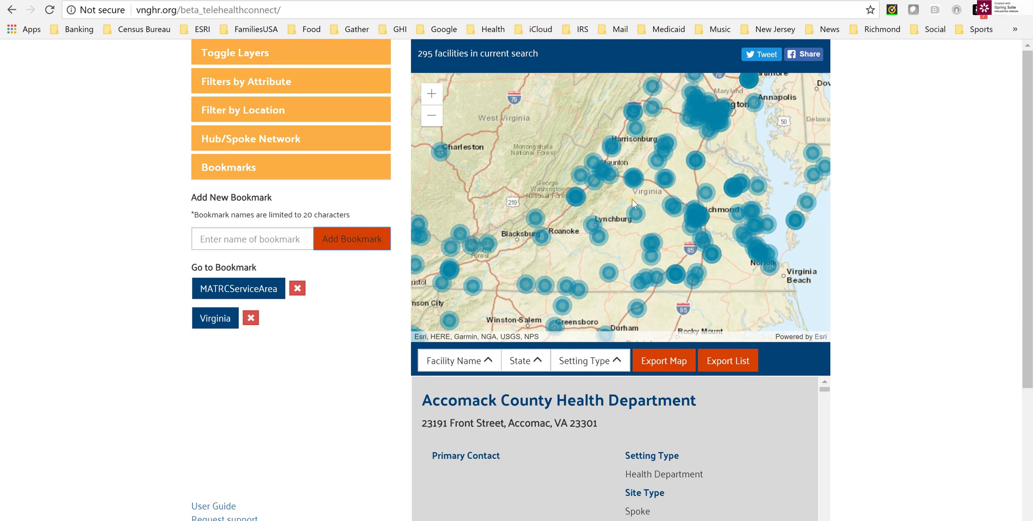
scroll(566, 189, "down", 3)
left_click(228, 321)
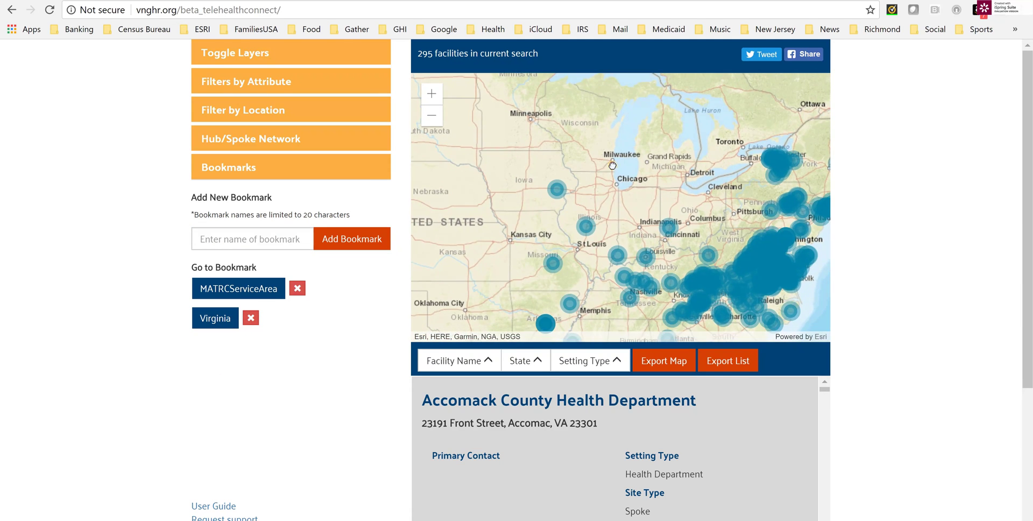
left_click(220, 318)
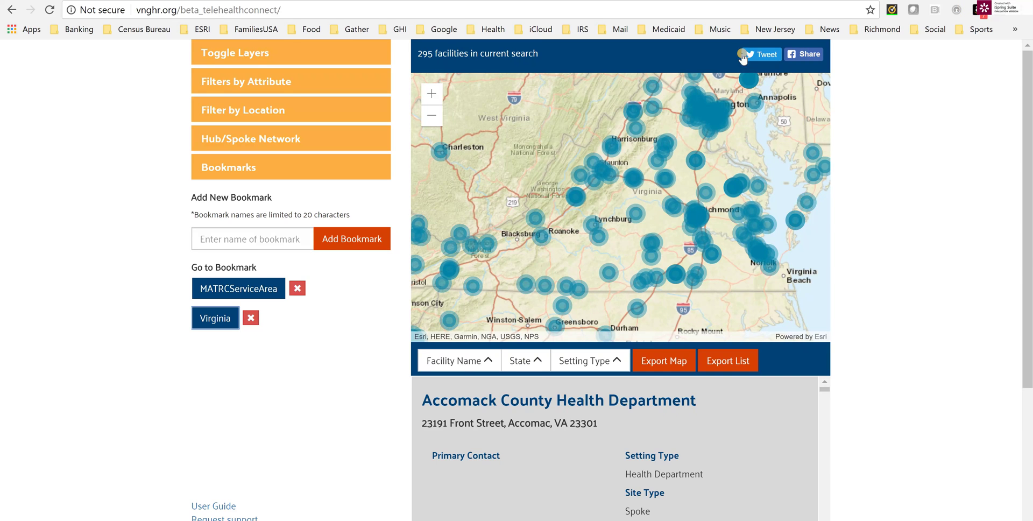
left_click(765, 56)
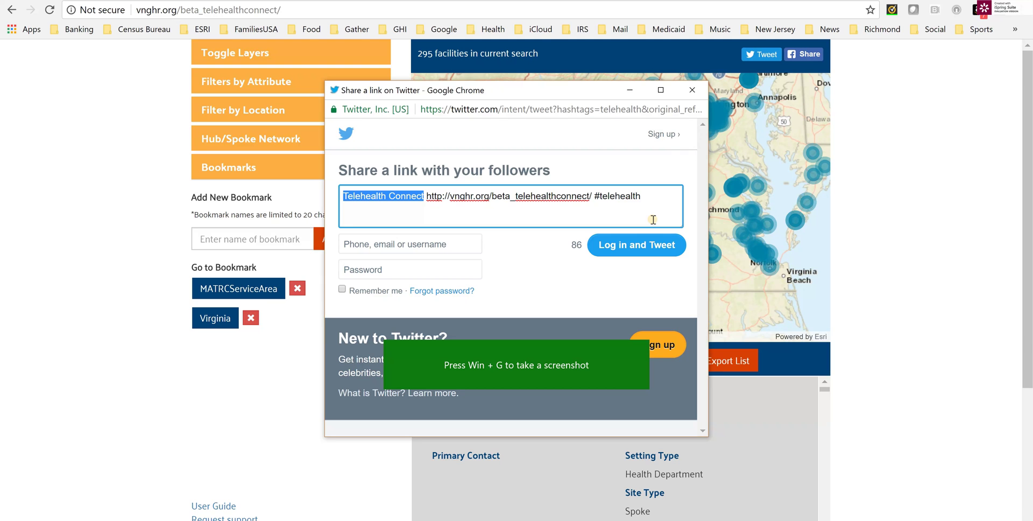
left_click(692, 90)
left_click(805, 56)
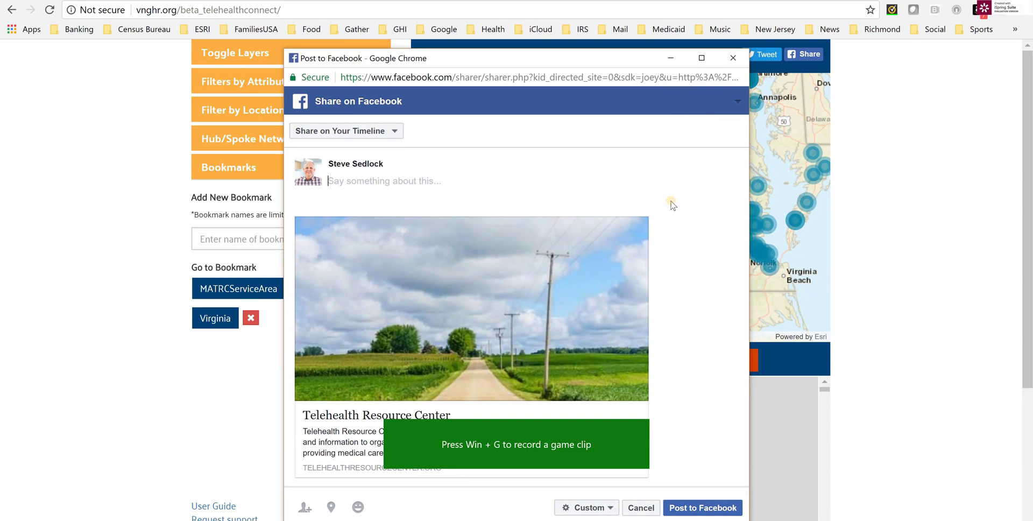
left_click(732, 58)
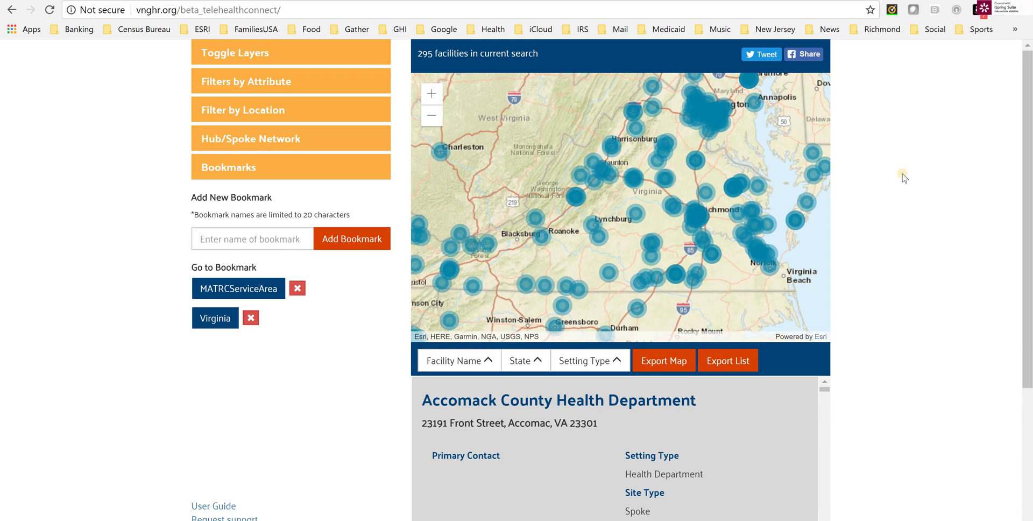
left_click(895, 182)
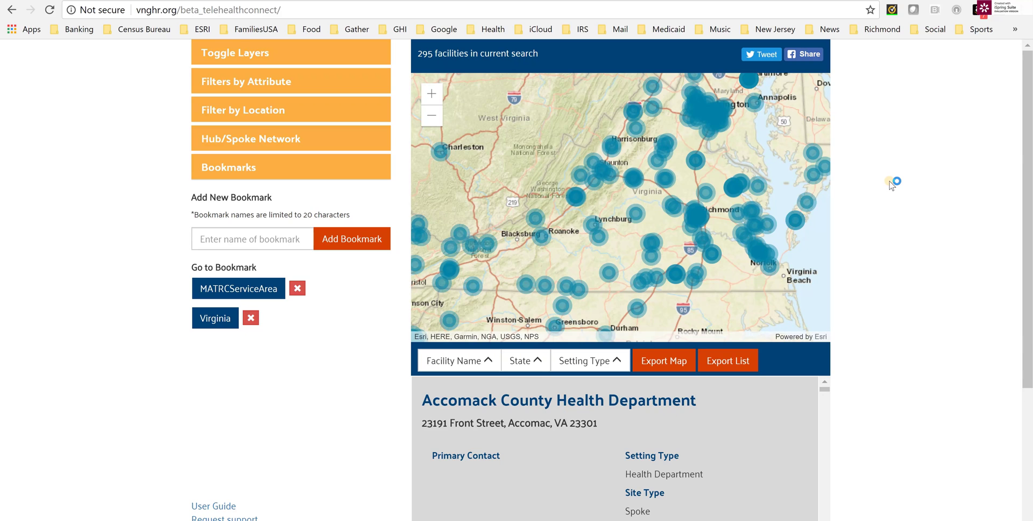